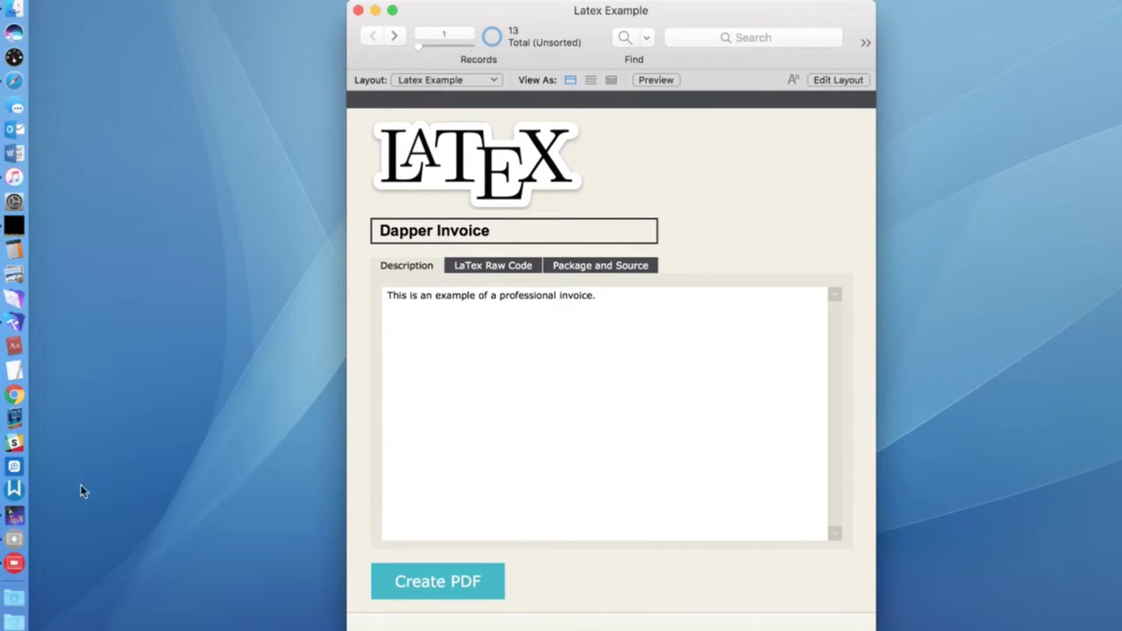
# - Bring the LaTeX editor to the front and scroll through its document
pyautogui.click(24, 522)
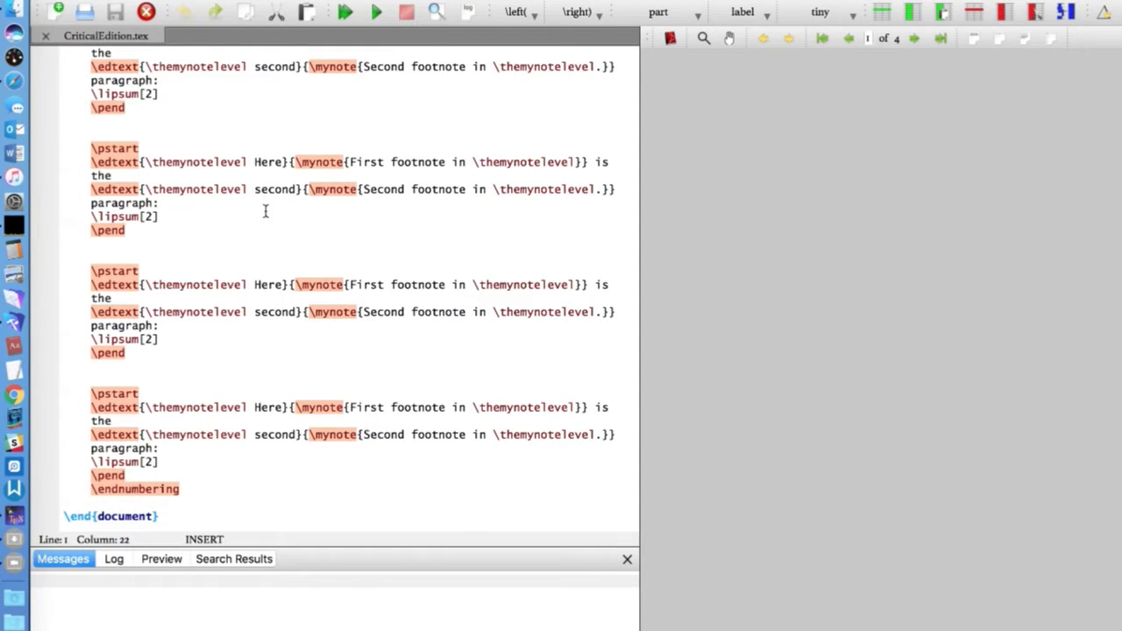
pyautogui.scroll(15, 264, 211)
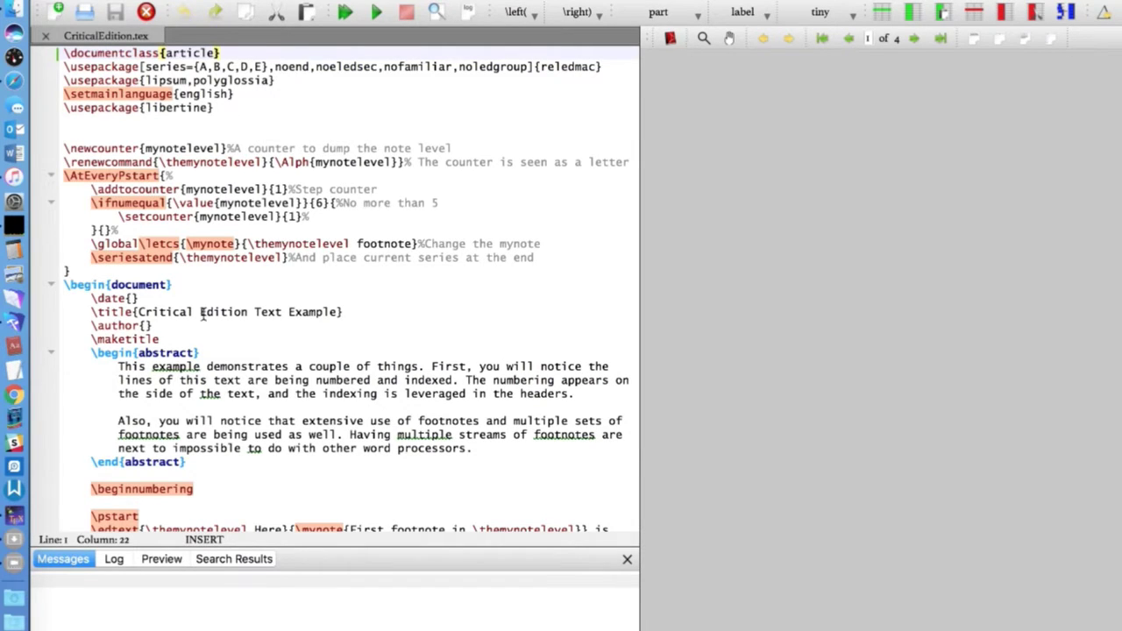
pyautogui.scroll(-3, 202, 316)
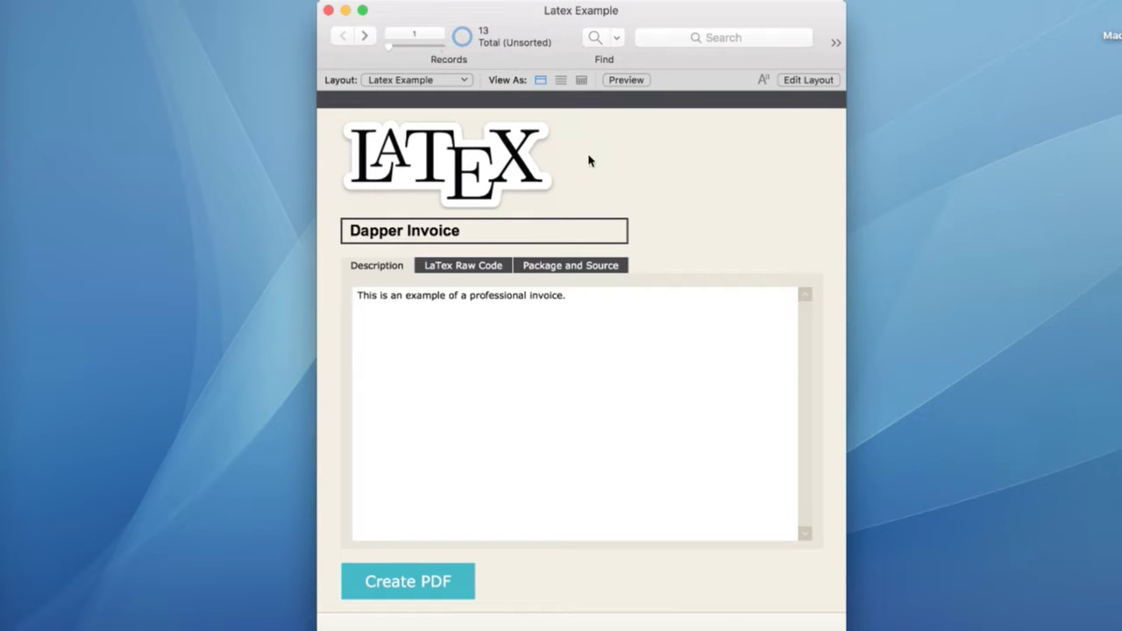
# - Open Manage Database for the Latex Example table and inspect the Example_Name and LaTex_Text fields
pyautogui.moveTo(504, 19); pyautogui.dragTo(466, 18)
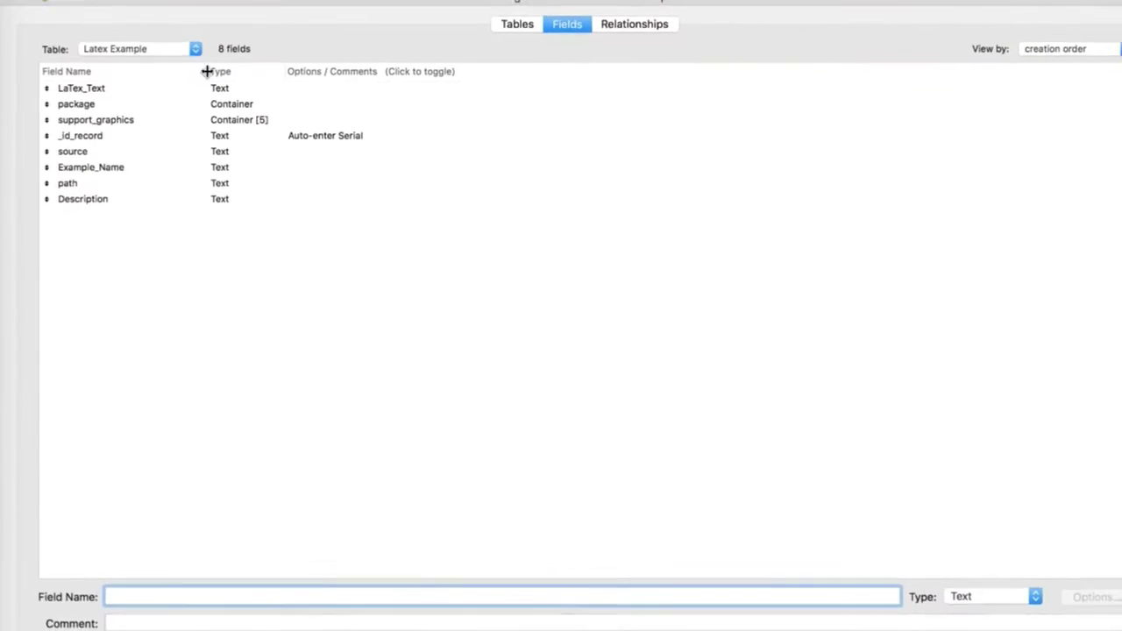
pyautogui.click(514, 24)
pyautogui.doubleClick(149, 109)
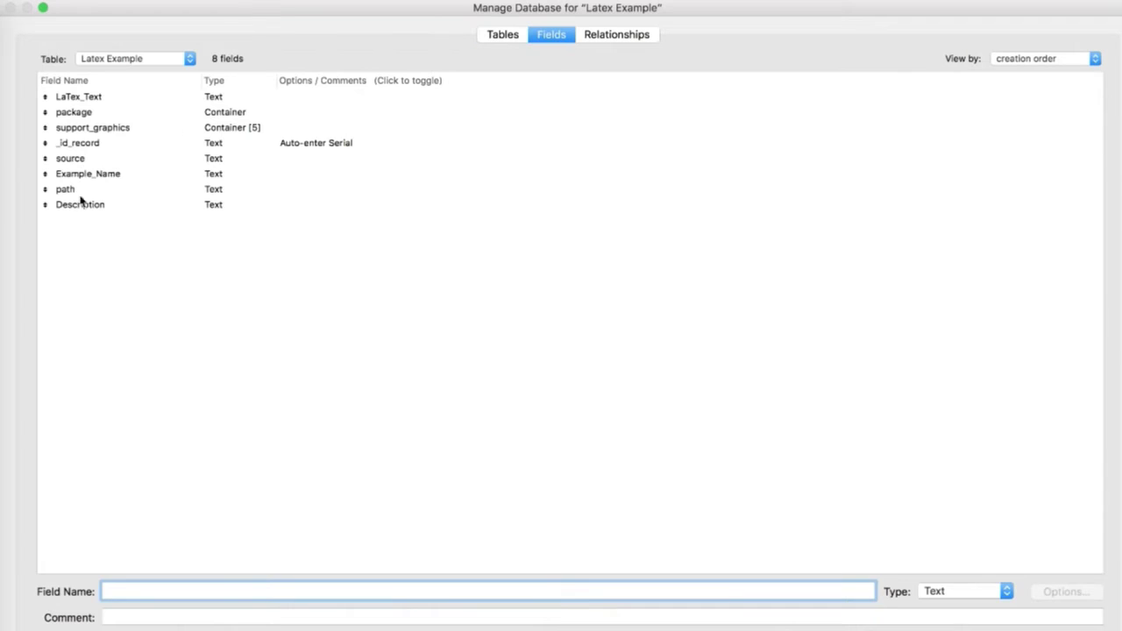
pyautogui.click(74, 178)
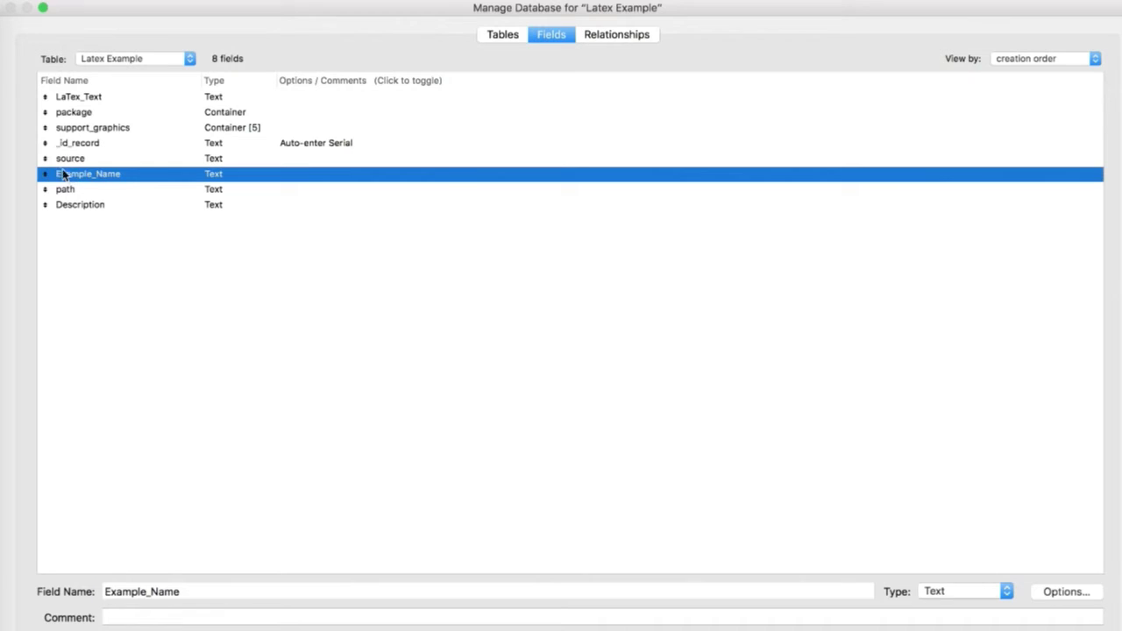
pyautogui.click(78, 97)
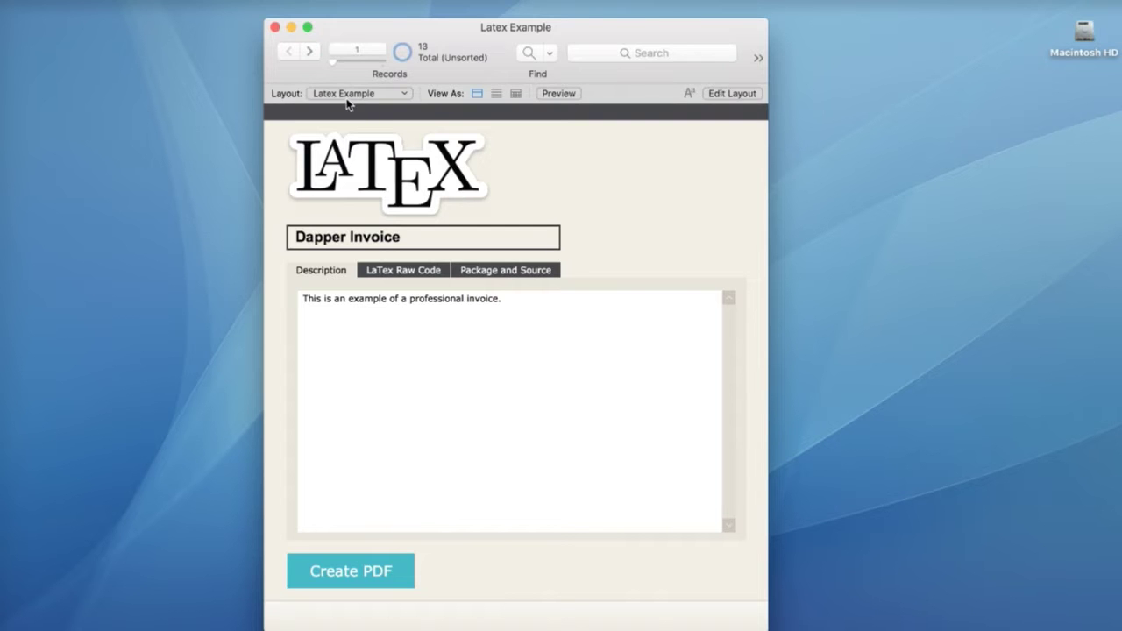
# - Check the layout list without switching, then read the Dapper Invoice record's LaTeX source code
pyautogui.click(350, 92)
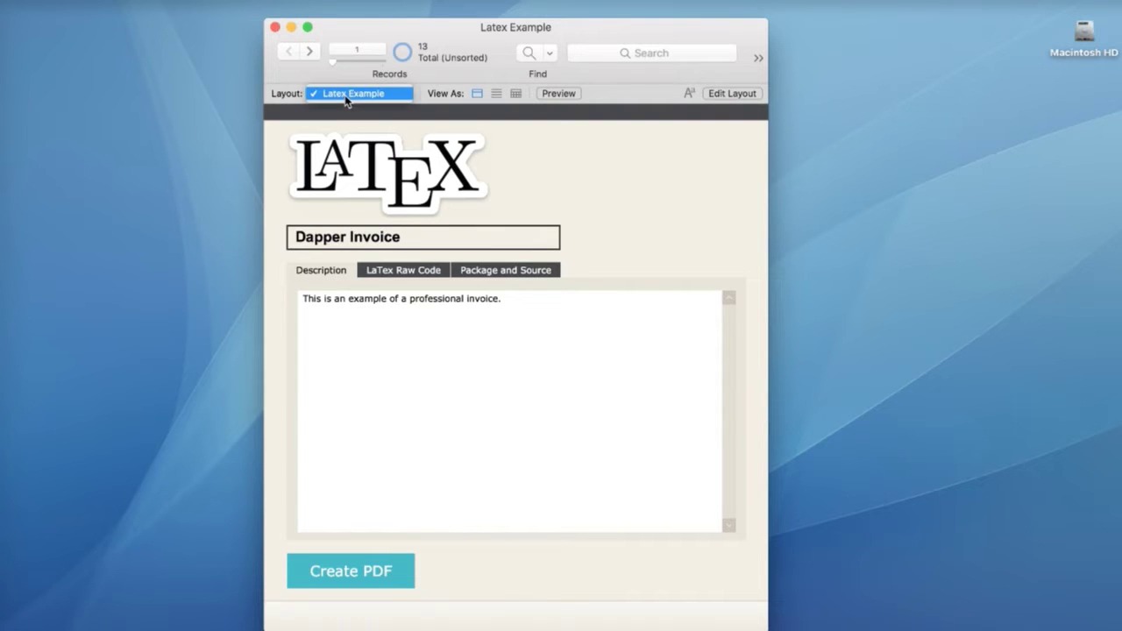
pyautogui.click(649, 226)
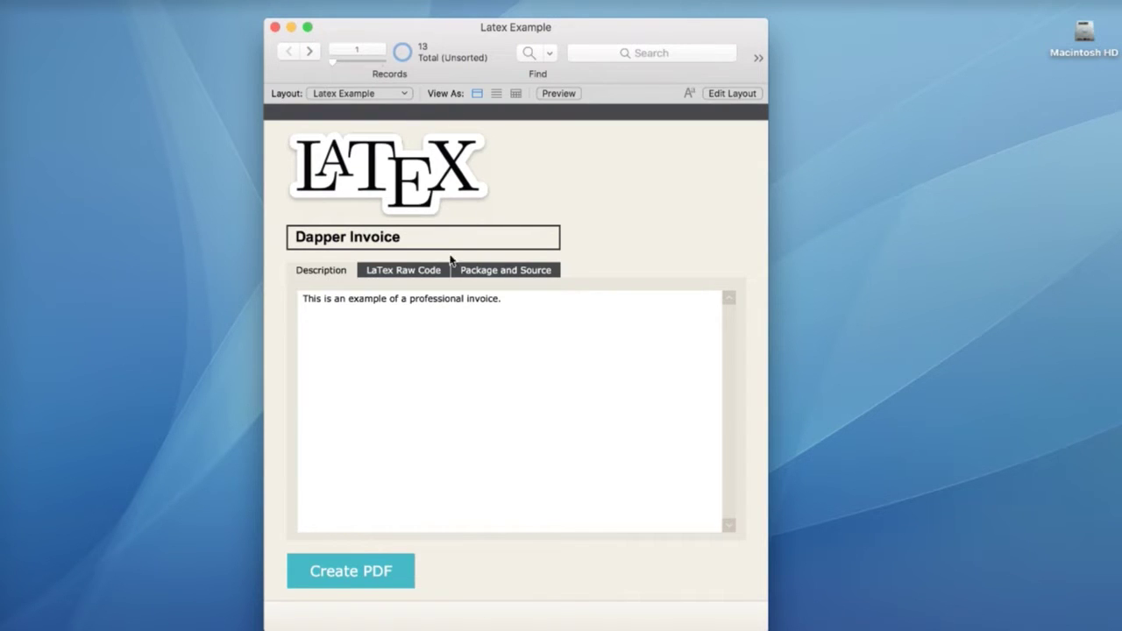
pyautogui.click(408, 272)
pyautogui.click(391, 348)
pyautogui.scroll(-10, 391, 349)
pyautogui.scroll(10, 391, 349)
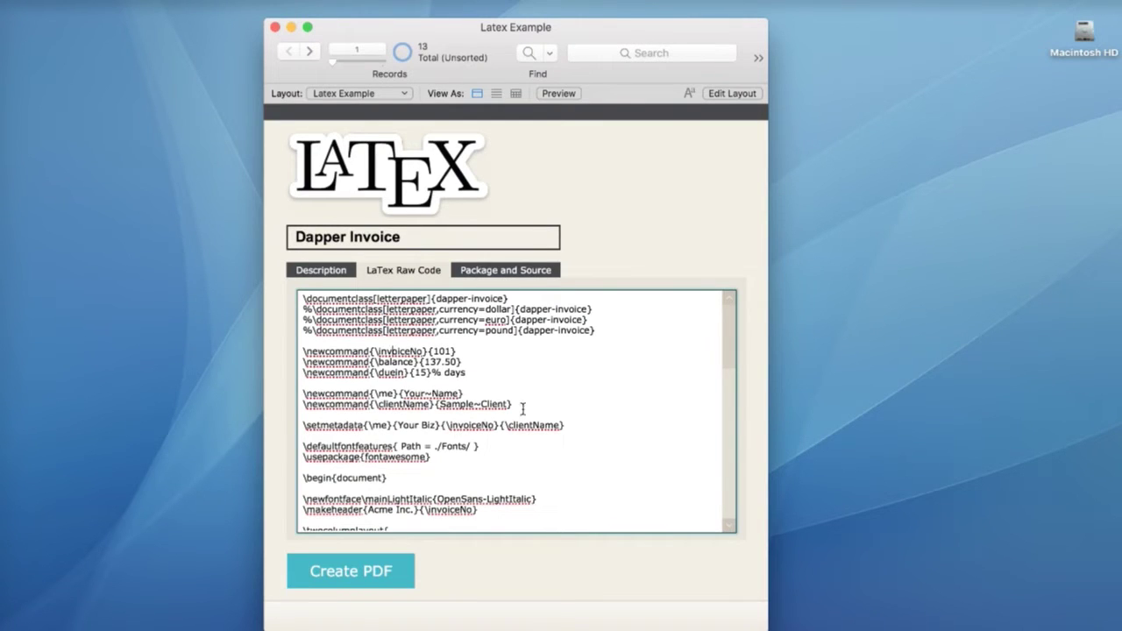
# - Check the record's attached zip package, compare source and description, and end on the Description tab
pyautogui.click(495, 278)
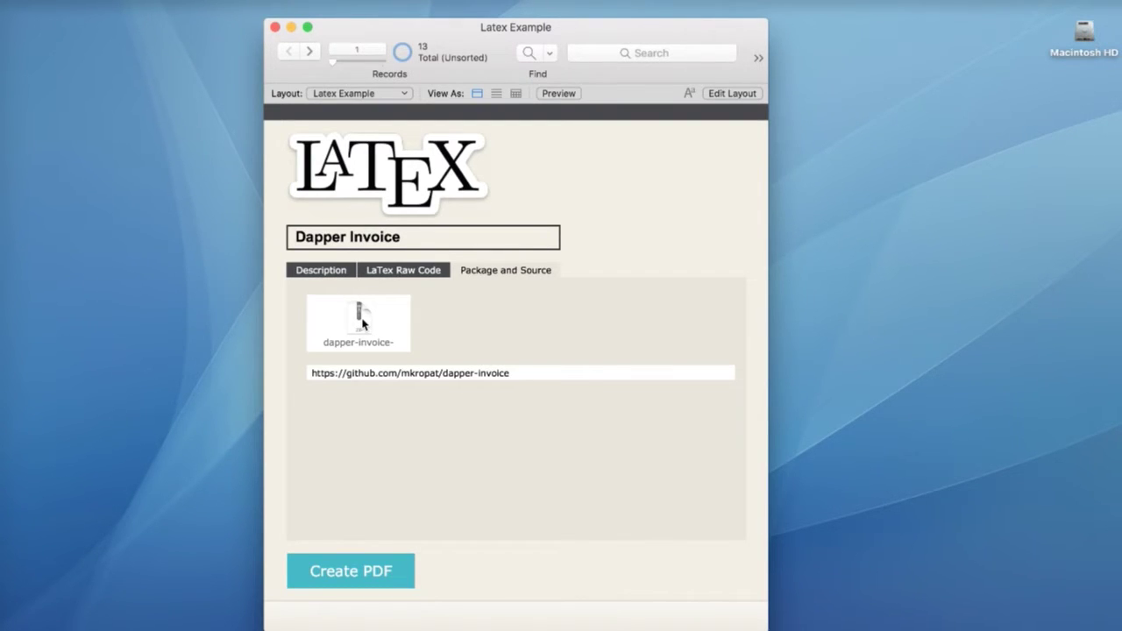
pyautogui.click(360, 319)
pyautogui.click(347, 271)
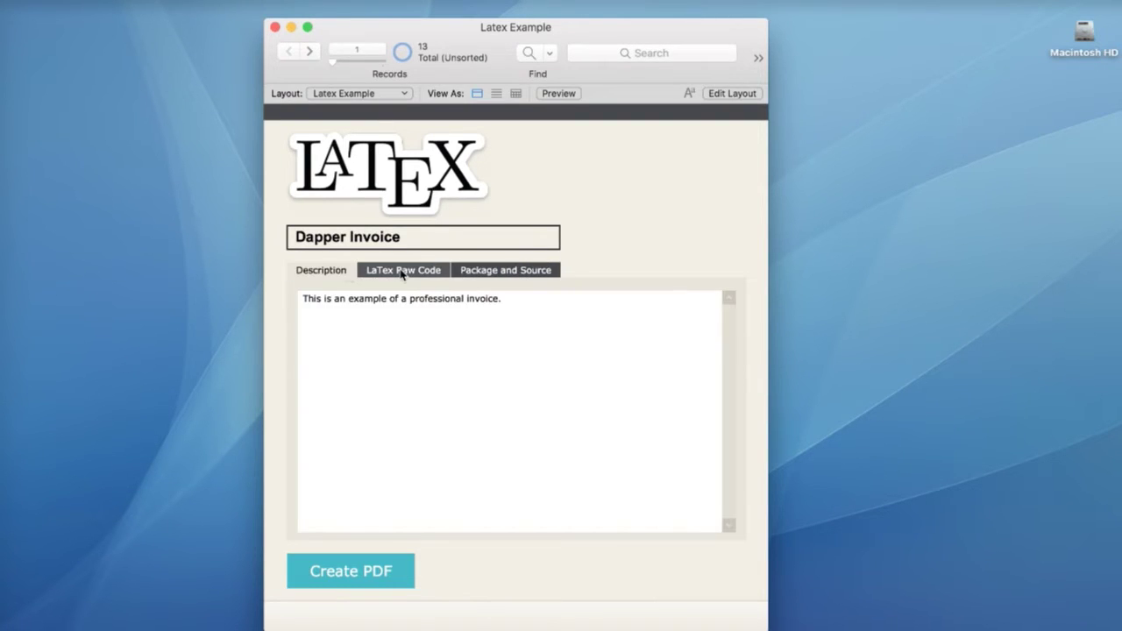
pyautogui.click(403, 272)
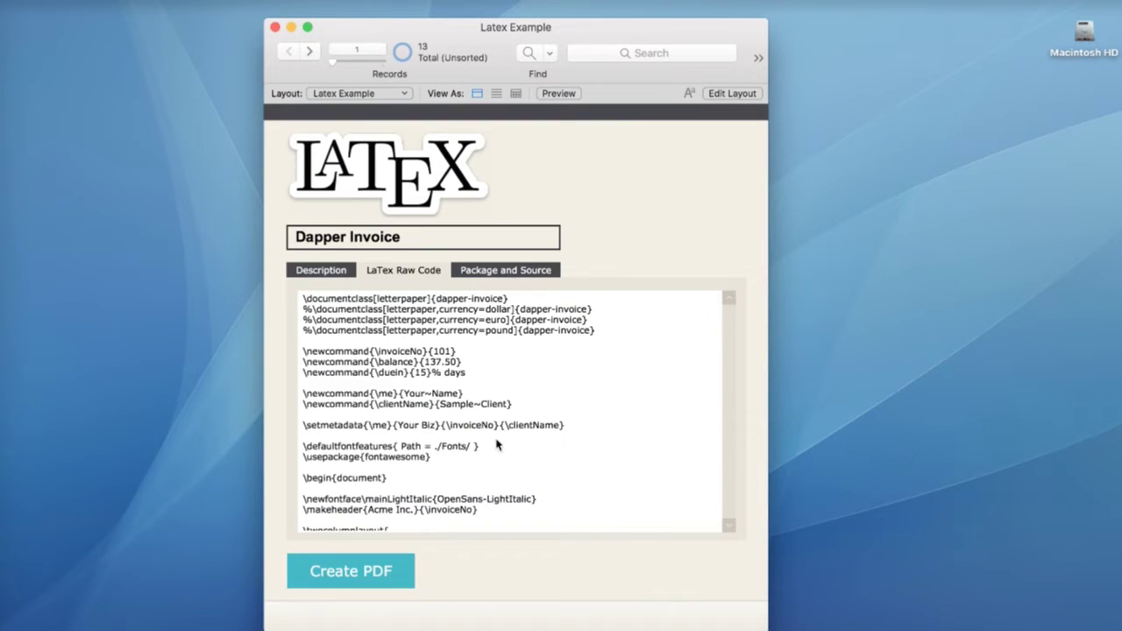
pyautogui.click(333, 272)
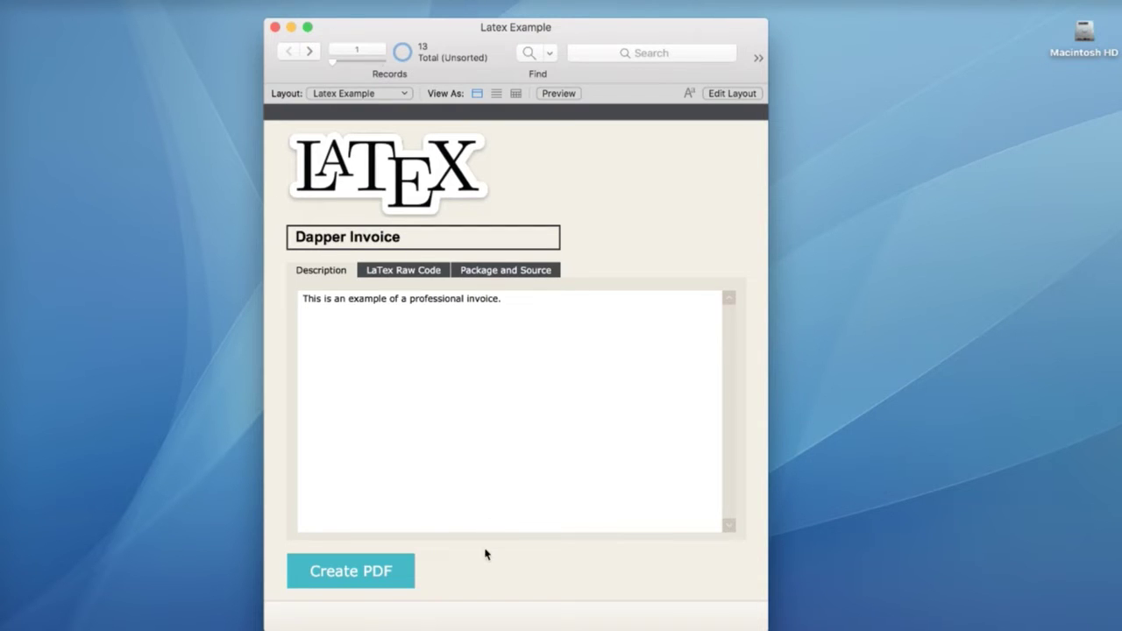
pyautogui.click(404, 268)
pyautogui.click(328, 271)
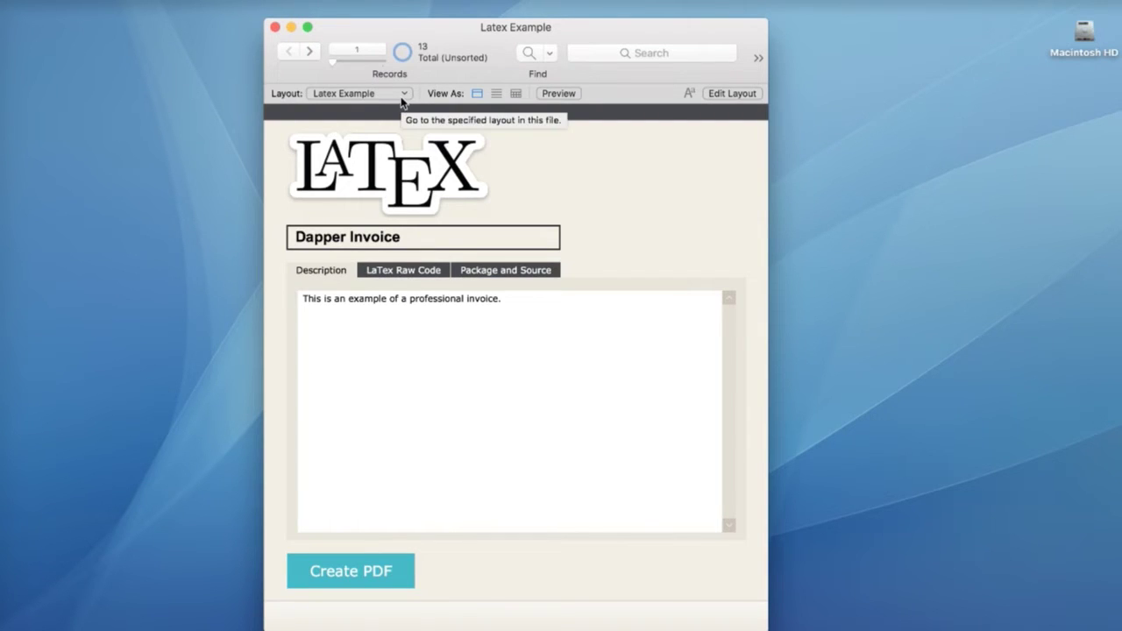
pyautogui.click(359, 573)
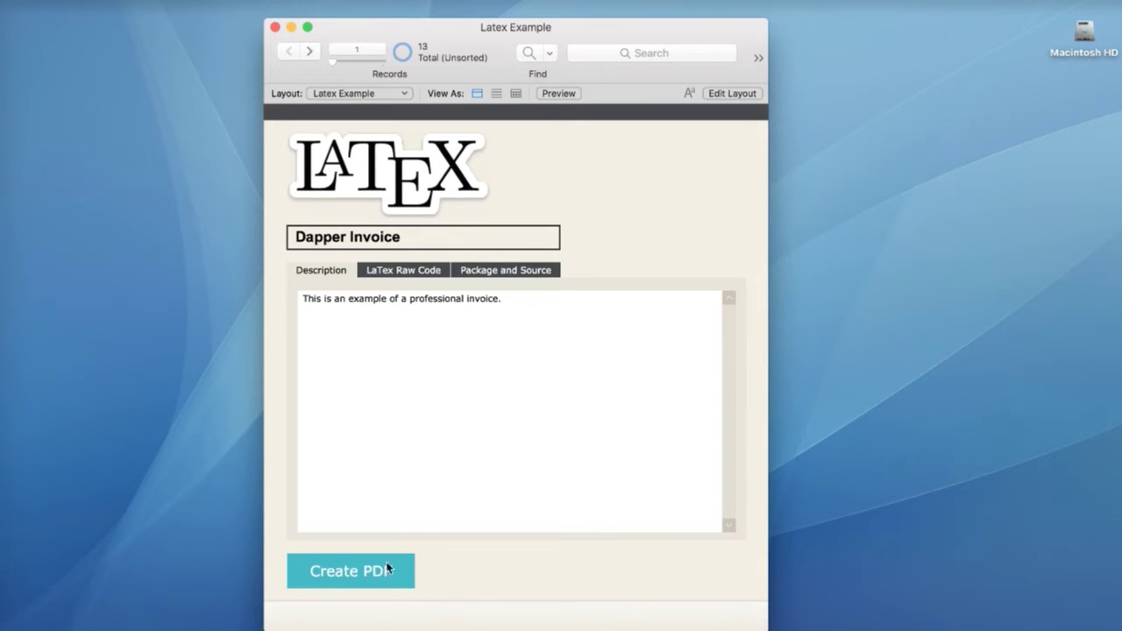
# - Render the Dapper Invoice record to example.pdf and scroll the Acme Inc. invoice #101
pyautogui.click(344, 573)
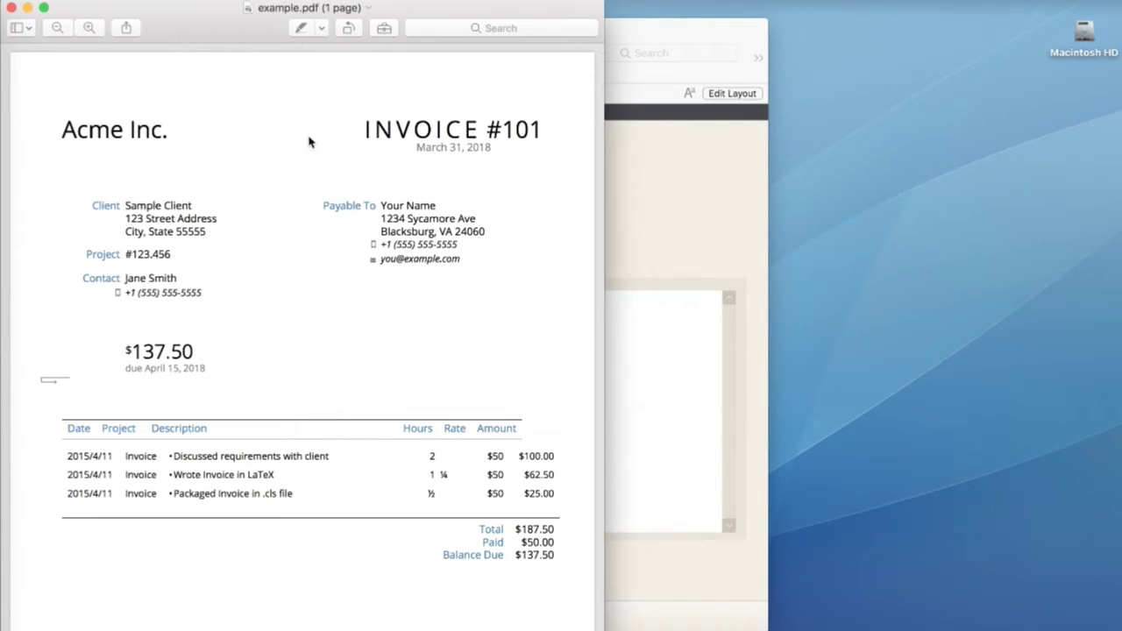
pyautogui.scroll(-2, 307, 441)
pyautogui.scroll(2, 311, 378)
# - Close the invoice PDF and move to the Doublesided Year Calendar record
pyautogui.click(11, 8)
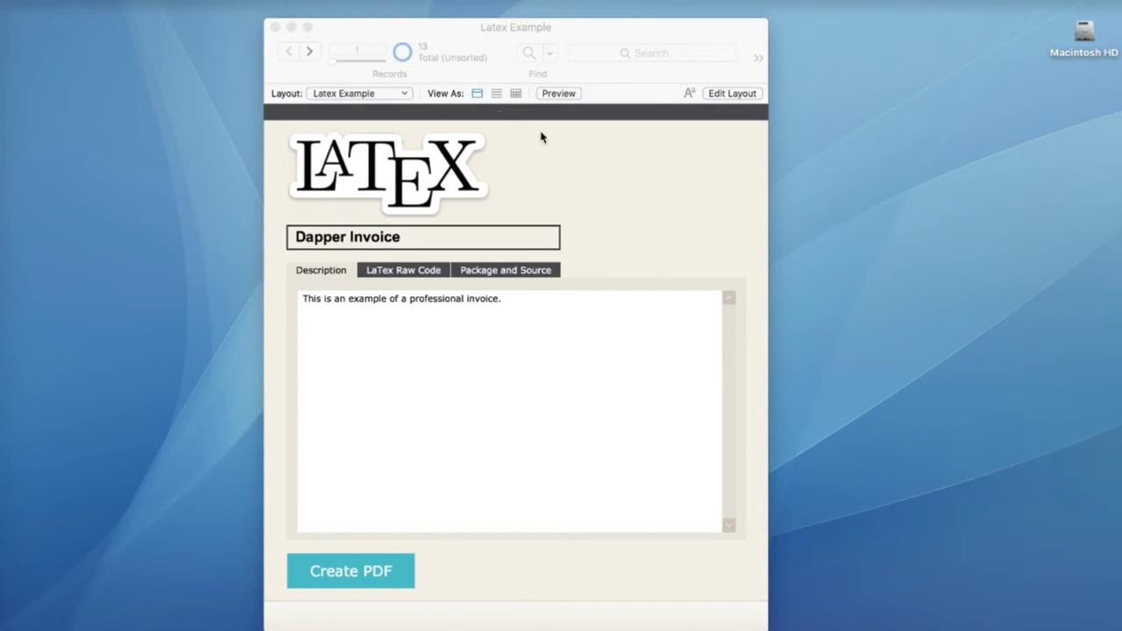
pyautogui.click(309, 52)
pyautogui.click(289, 53)
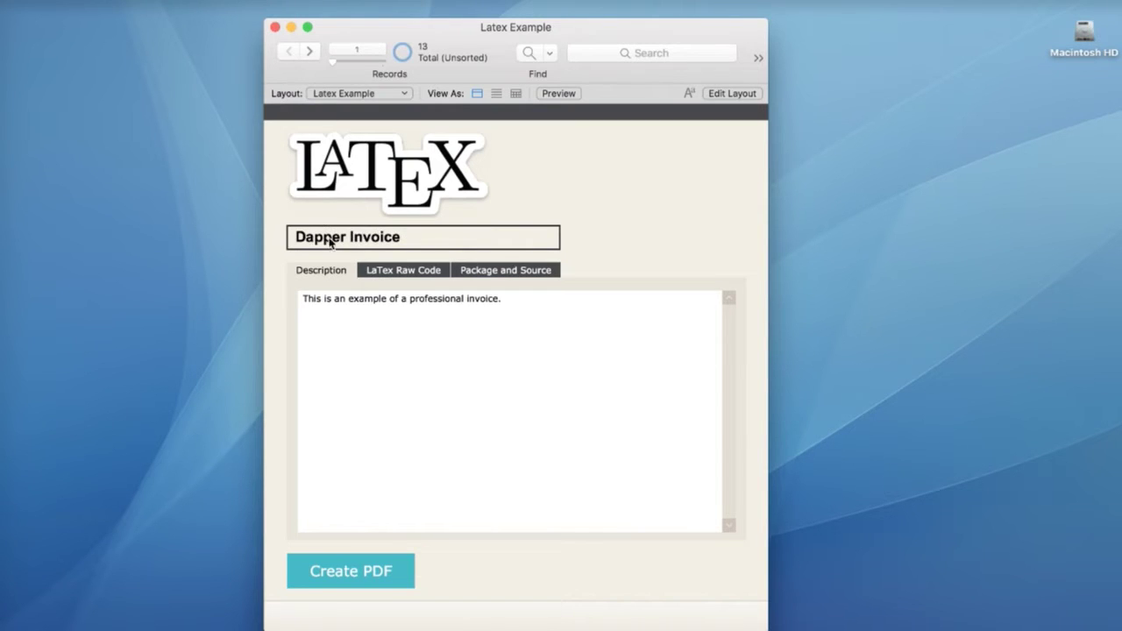
pyautogui.click(308, 53)
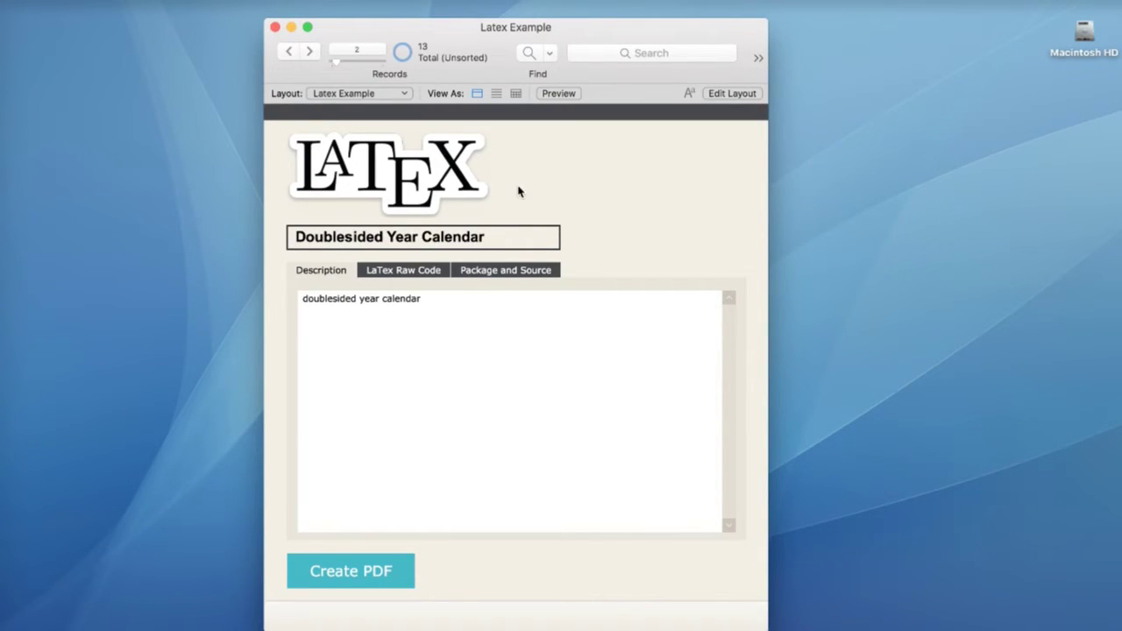
# - Render the Doublesided Year Calendar as a PDF, view its second page, and close it
pyautogui.click(397, 572)
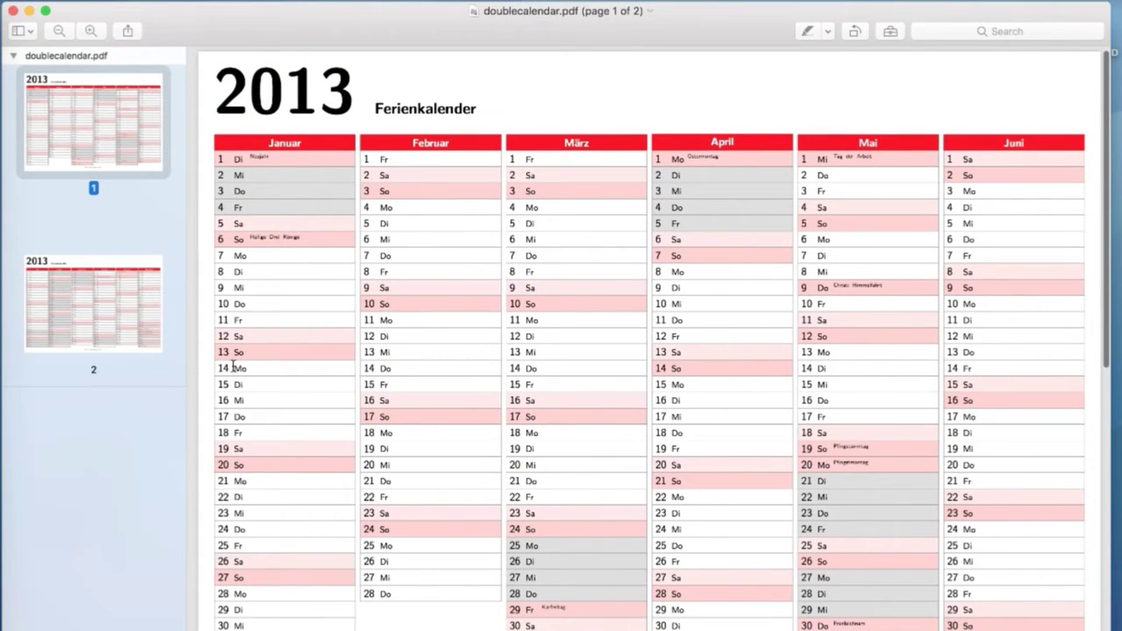
pyautogui.click(120, 328)
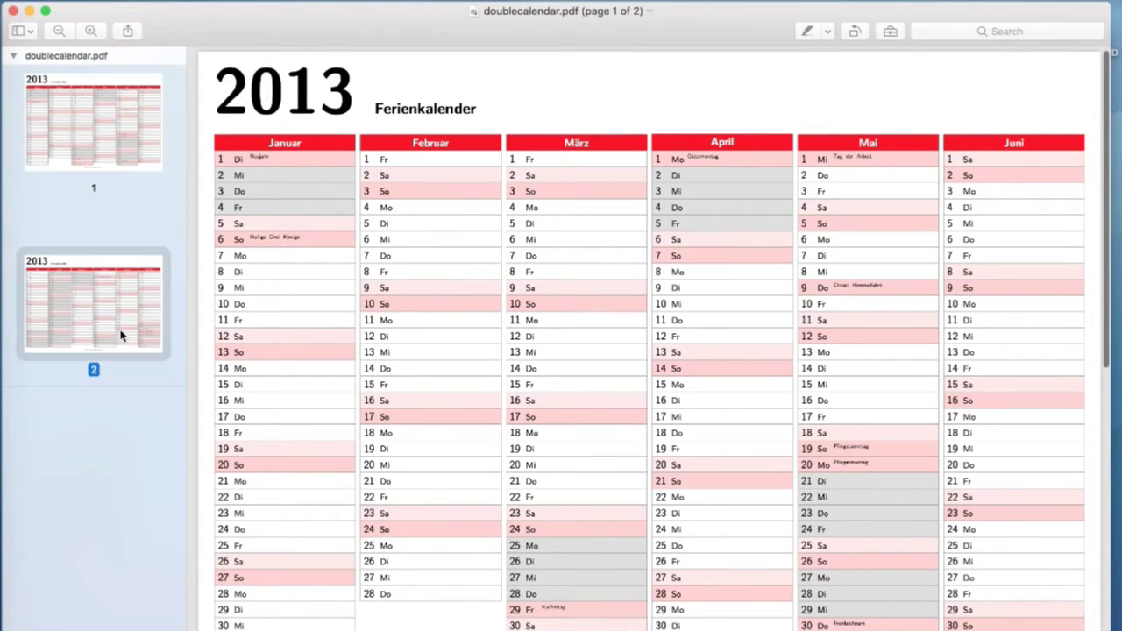
pyautogui.scroll(2, 425, 162)
pyautogui.click(13, 11)
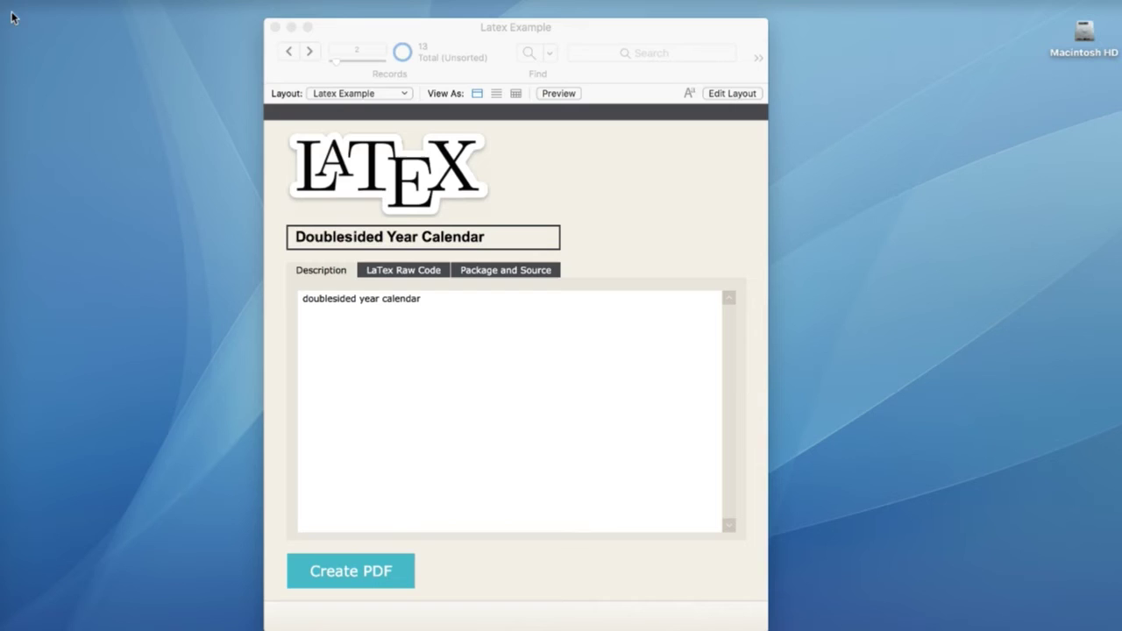
# - Advance to the Month Calendar record, render its PDF, and close it
pyautogui.click(312, 51)
pyautogui.click(365, 566)
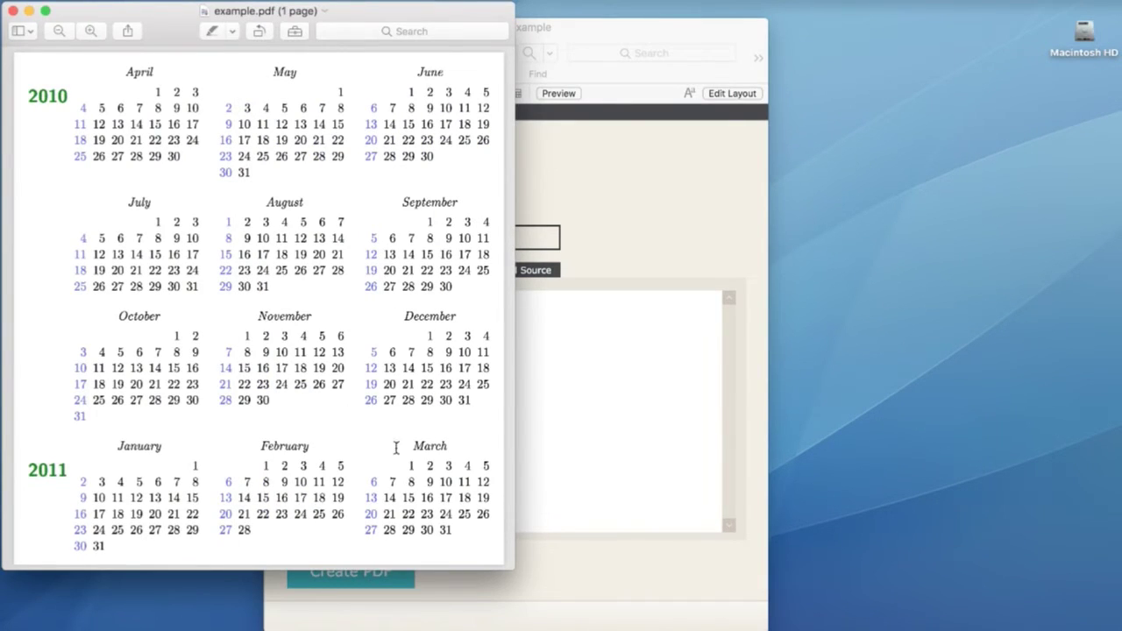
pyautogui.click(12, 12)
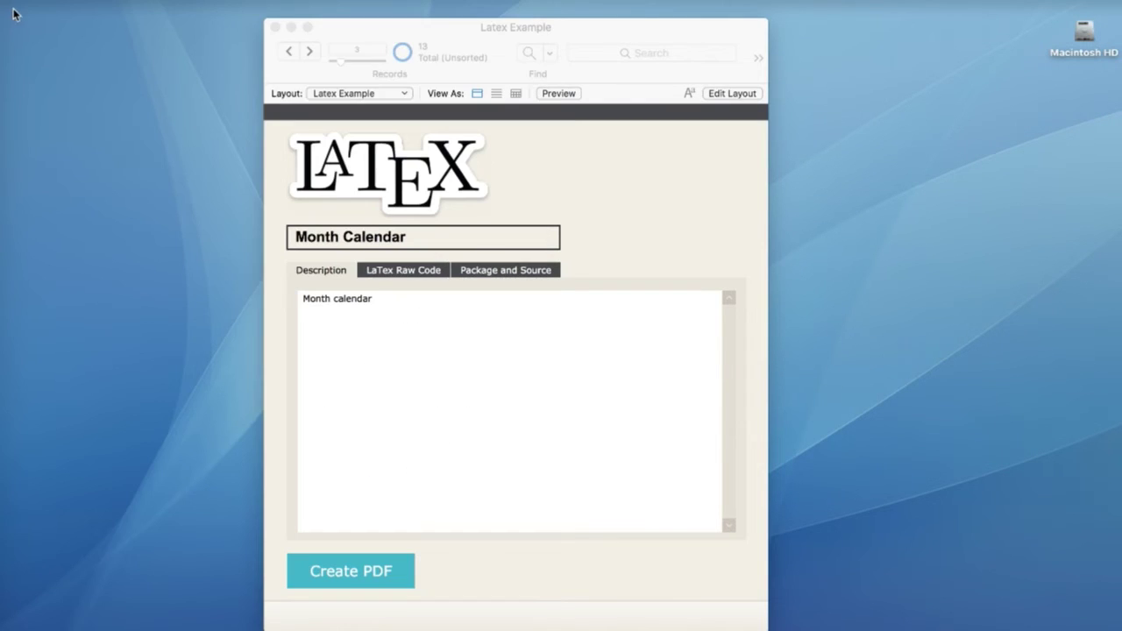
# - Read through the Month Calendar's LaTeX source, then switch back to its description
pyautogui.click(392, 271)
pyautogui.click(377, 395)
pyautogui.scroll(-5, 380, 452)
pyautogui.scroll(-6, 436, 427)
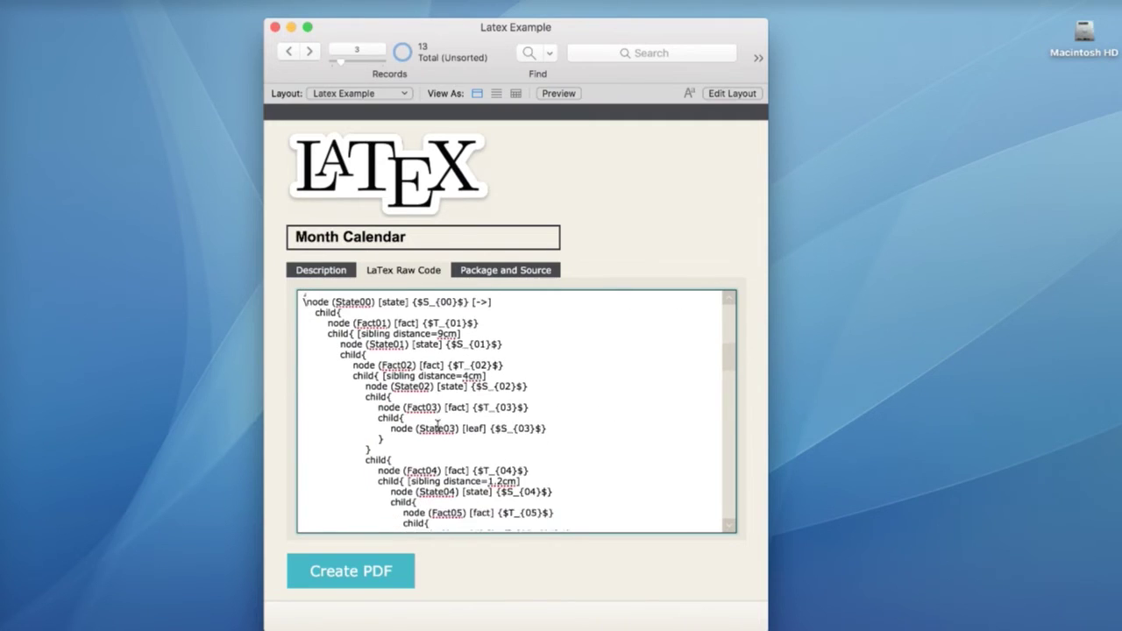
pyautogui.scroll(-6, 456, 450)
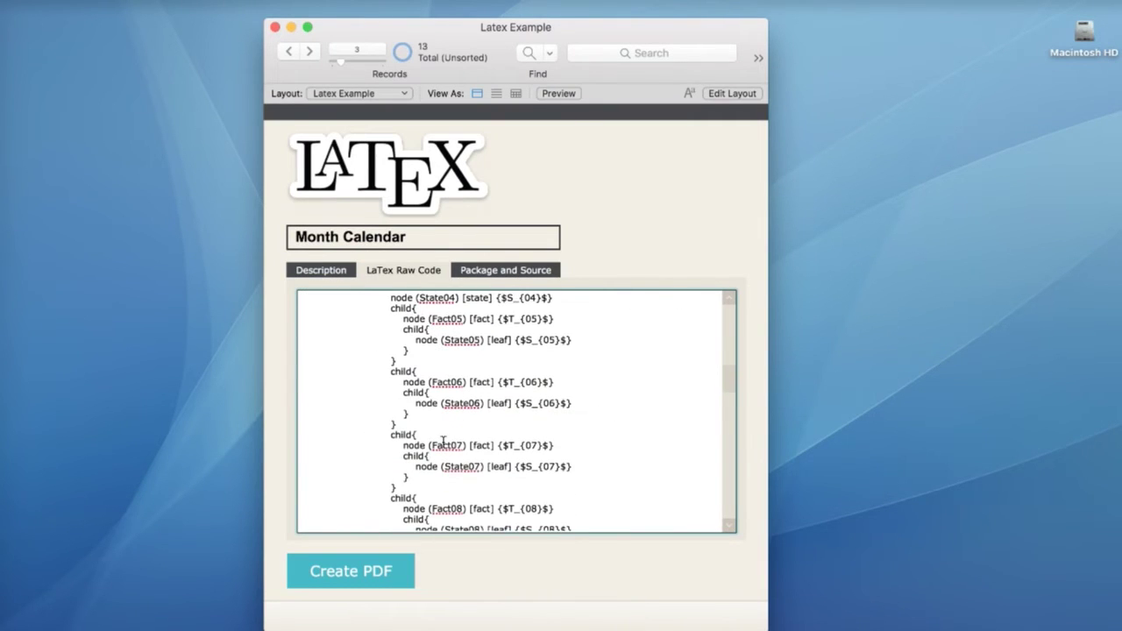
pyautogui.scroll(-1, 453, 437)
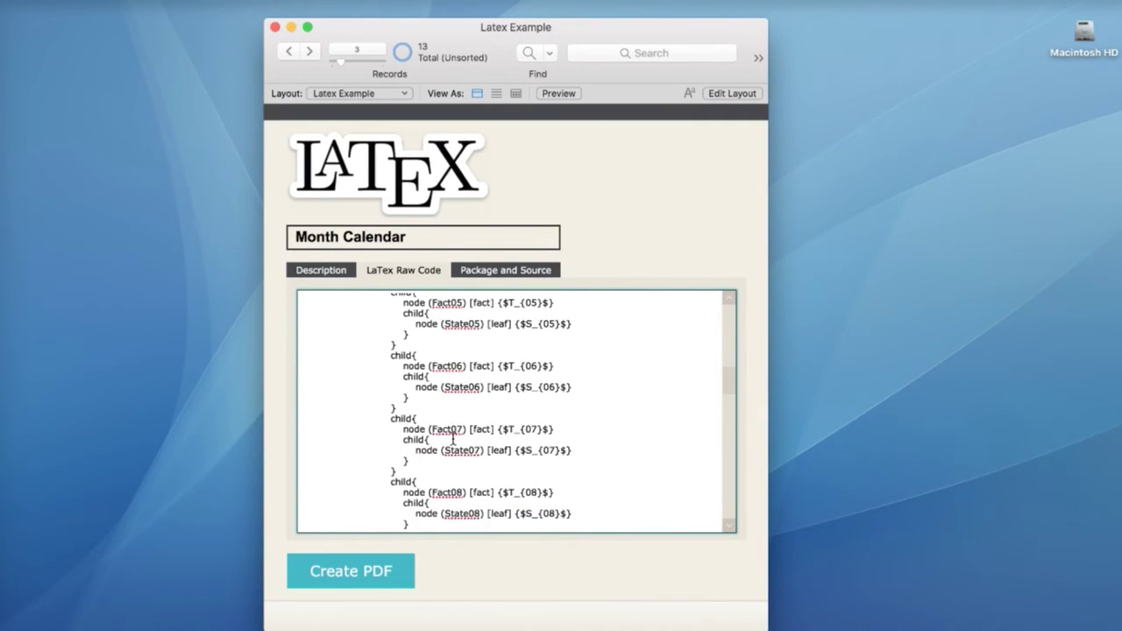
pyautogui.click(464, 571)
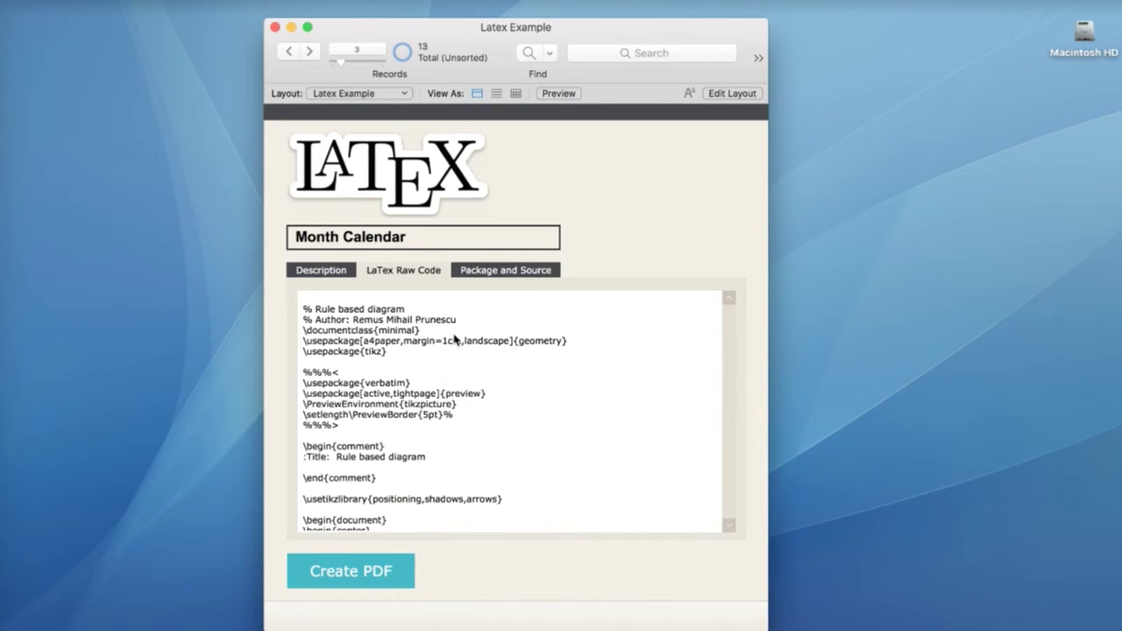
pyautogui.click(337, 274)
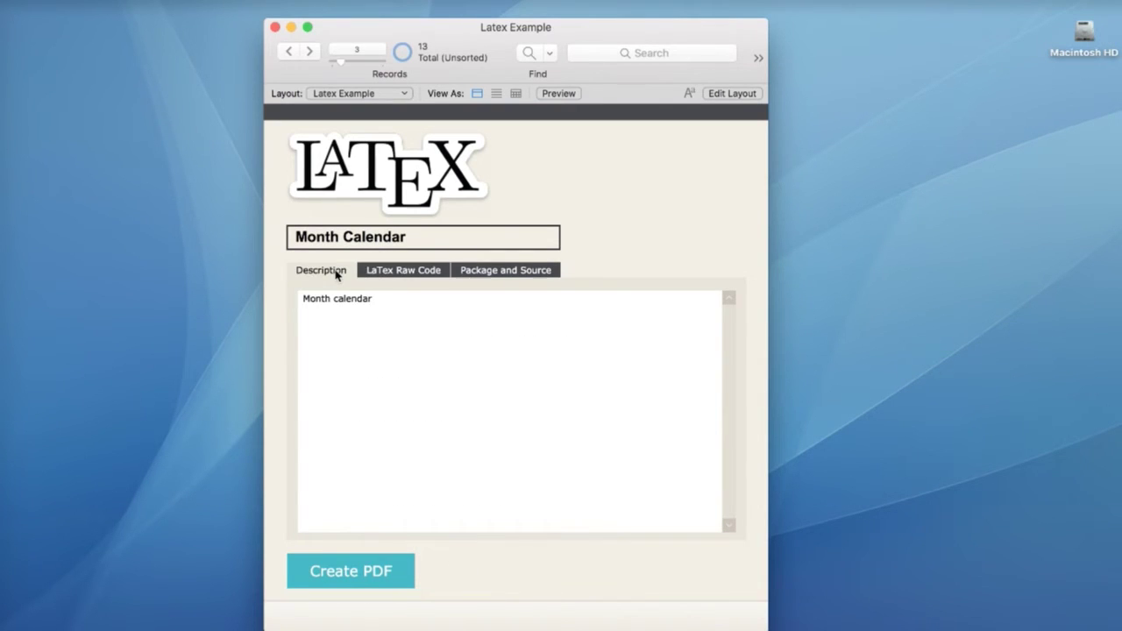
# - Move to the Bar Charts record and render it as a PDF
pyautogui.click(309, 51)
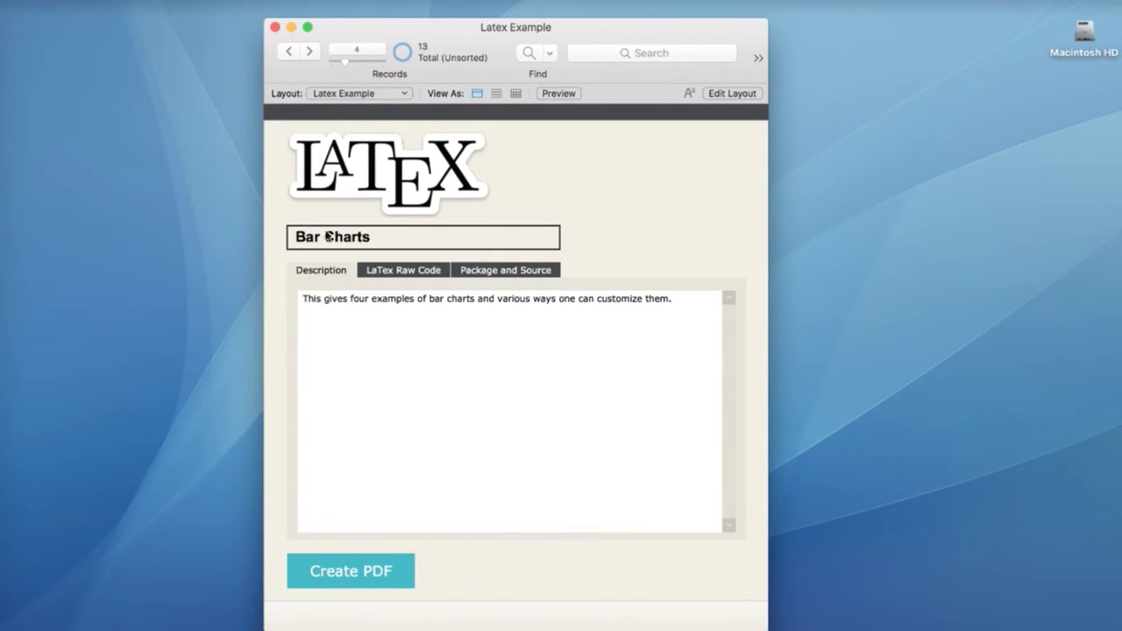
pyautogui.click(363, 567)
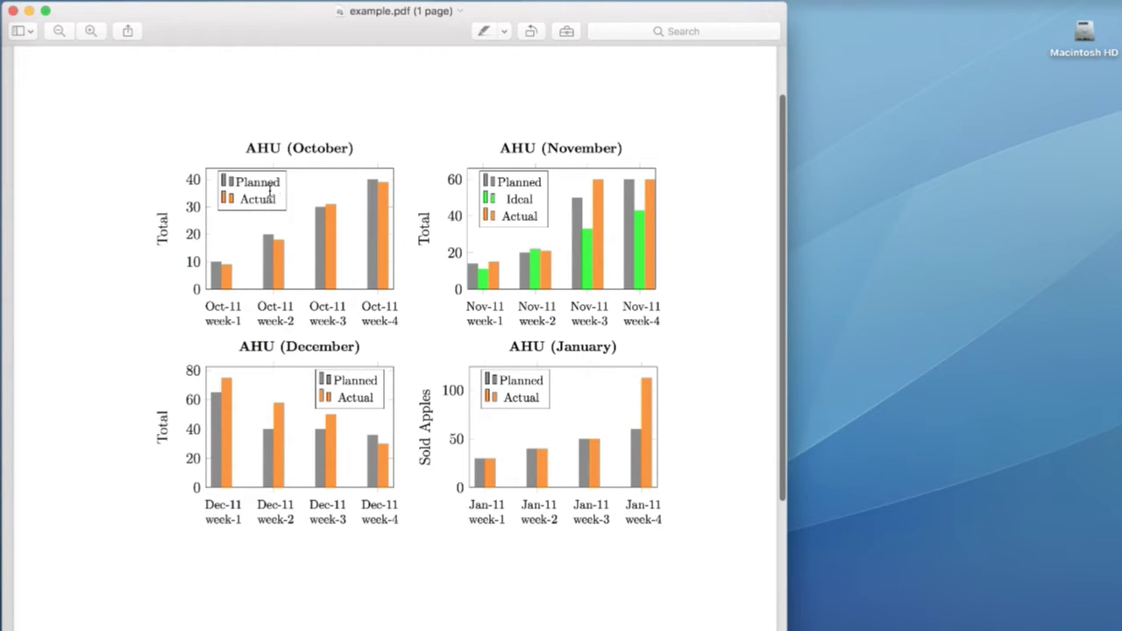
pyautogui.click(13, 12)
# - Close the bar chart PDF, then render the Misc. Charts record as a PDF
pyautogui.click(376, 32)
pyautogui.click(319, 52)
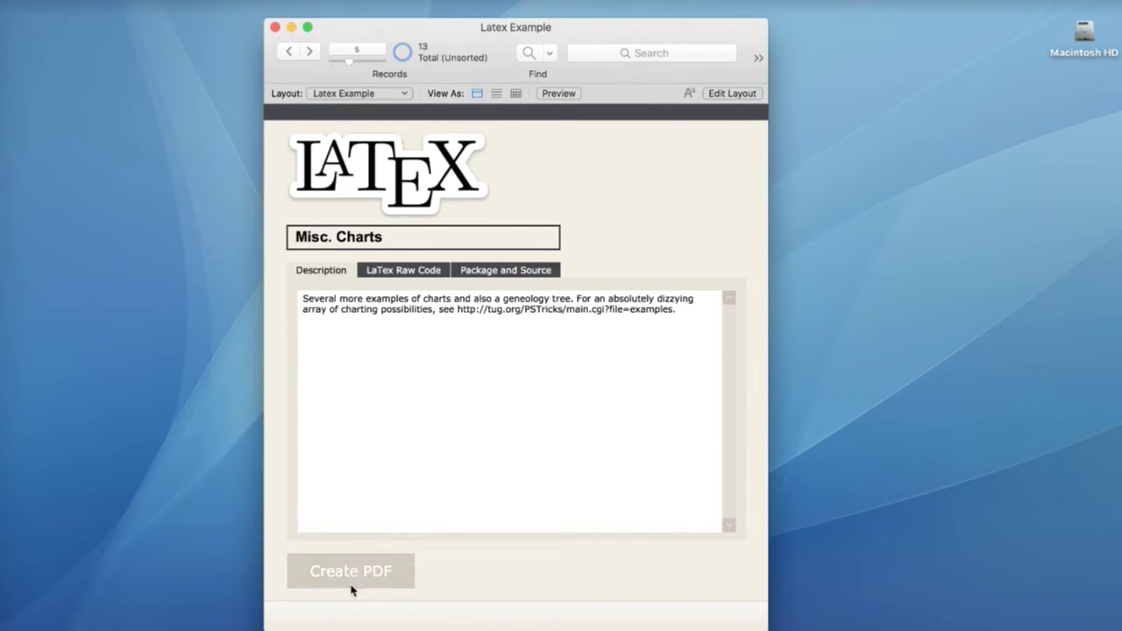
pyautogui.click(350, 586)
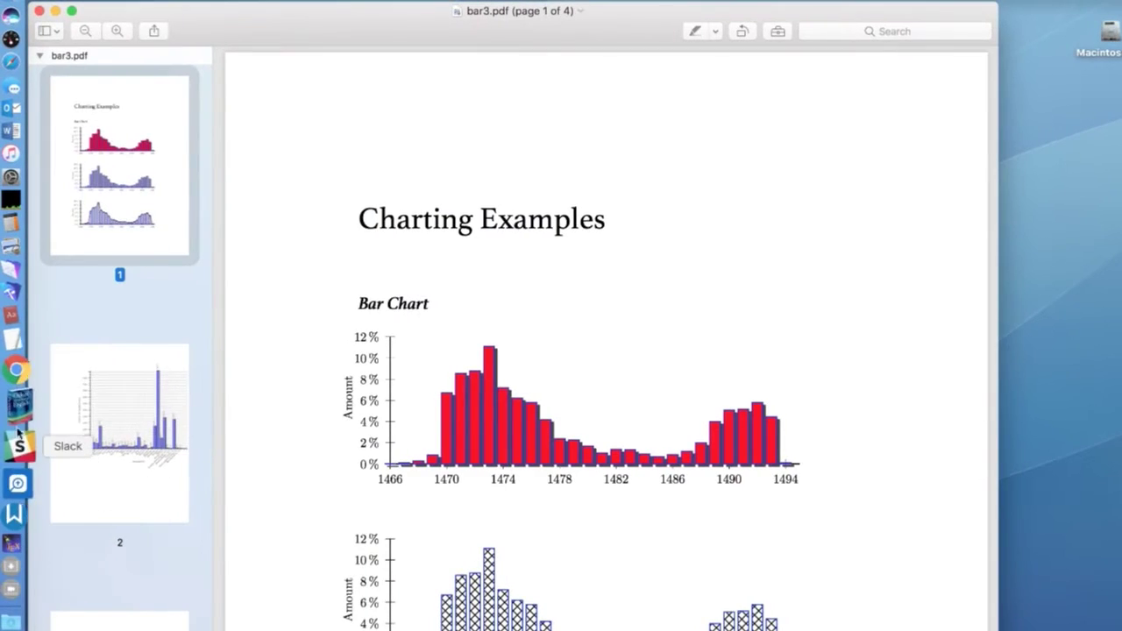
# - Bring bar3.pdf forward and scroll through all four pages to the Geneology Tree
pyautogui.click(18, 321)
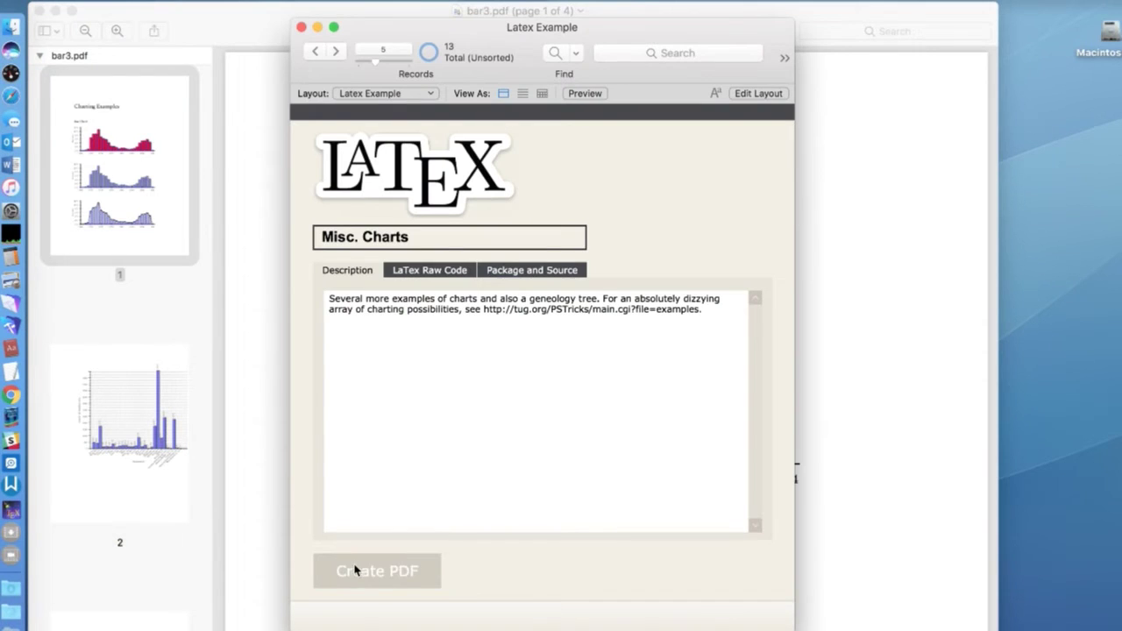
pyautogui.click(816, 16)
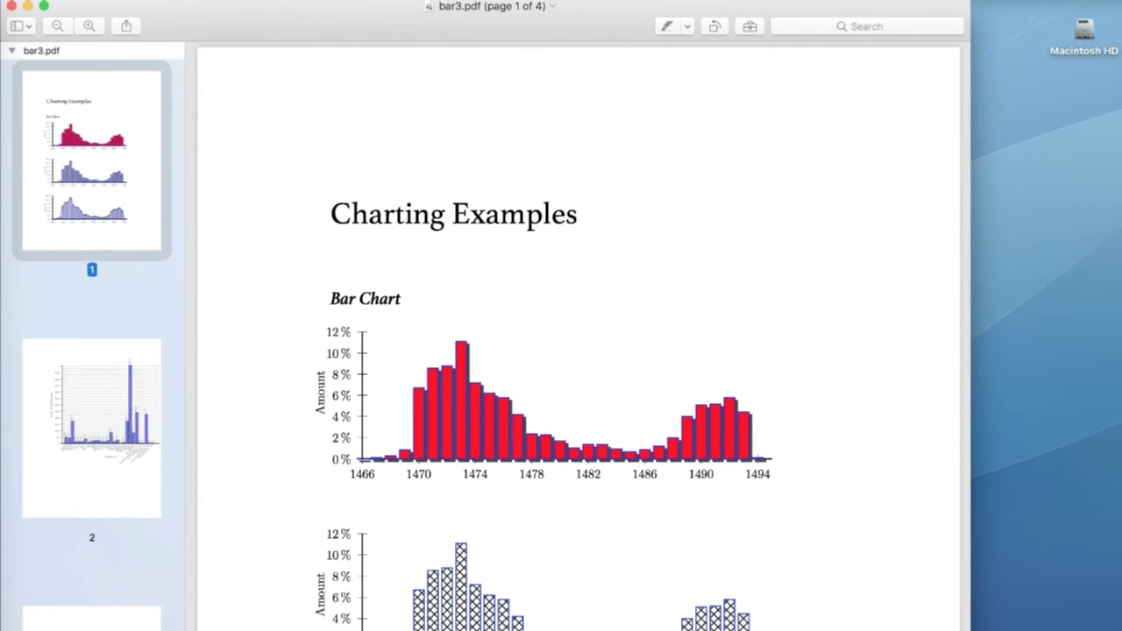
pyautogui.scroll(-10, 521, 533)
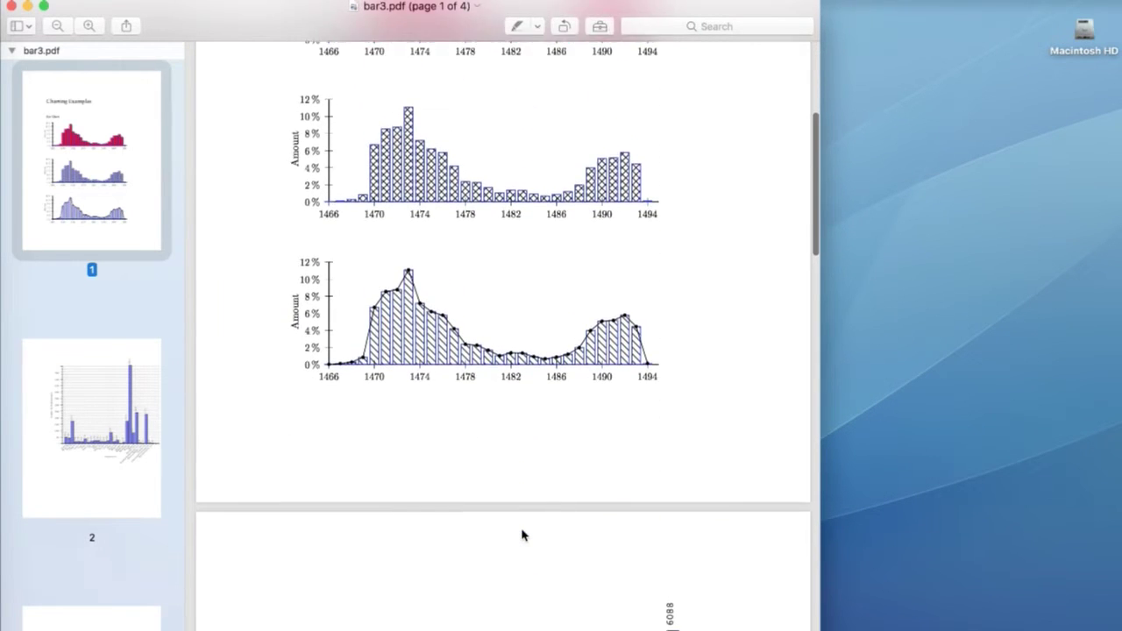
pyautogui.scroll(-10, 522, 534)
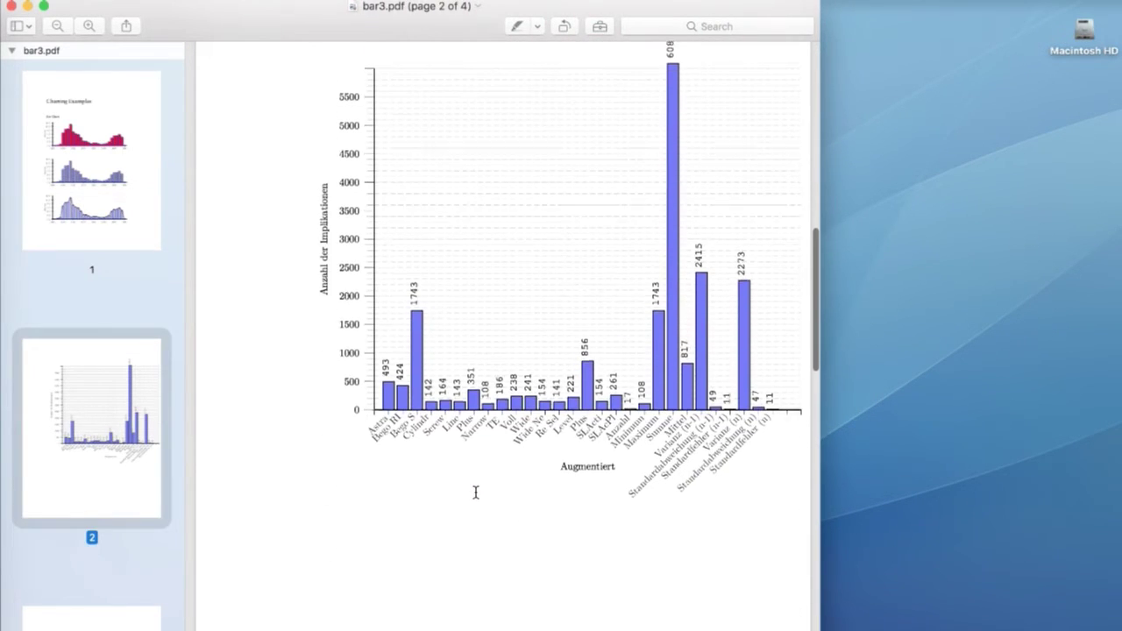
pyautogui.scroll(15, 476, 491)
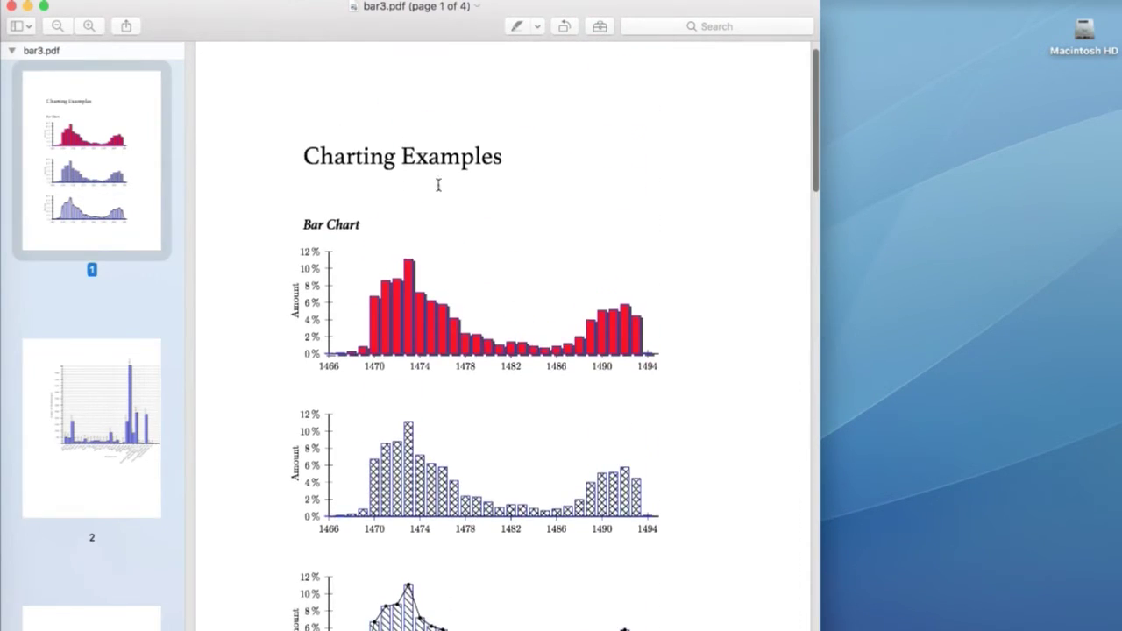
pyautogui.scroll(-15, 508, 581)
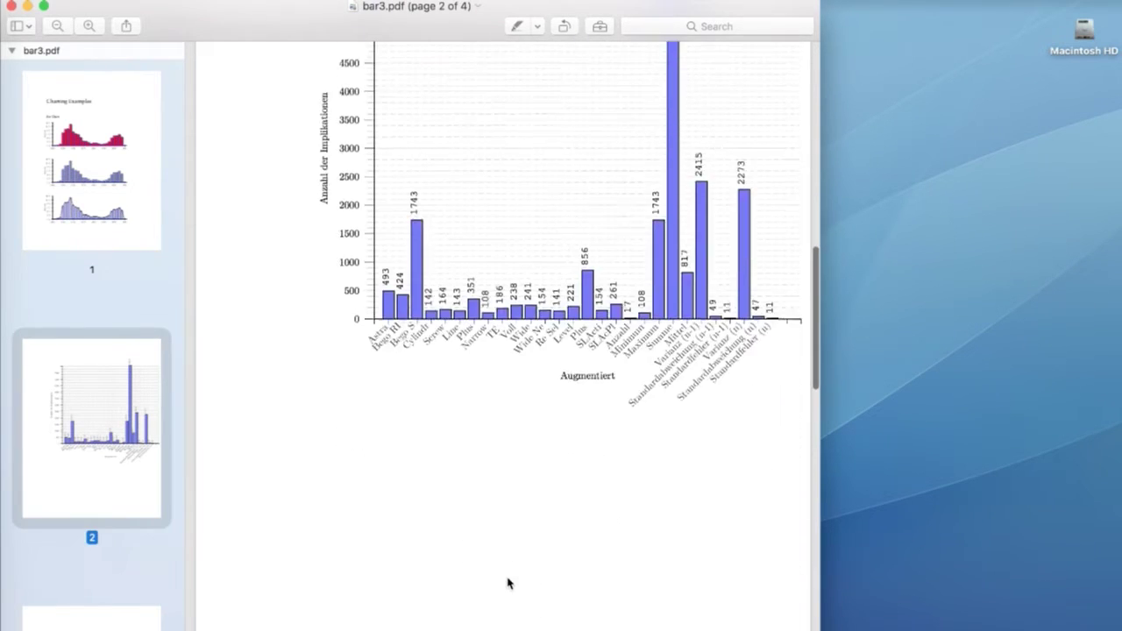
pyautogui.scroll(-10, 509, 581)
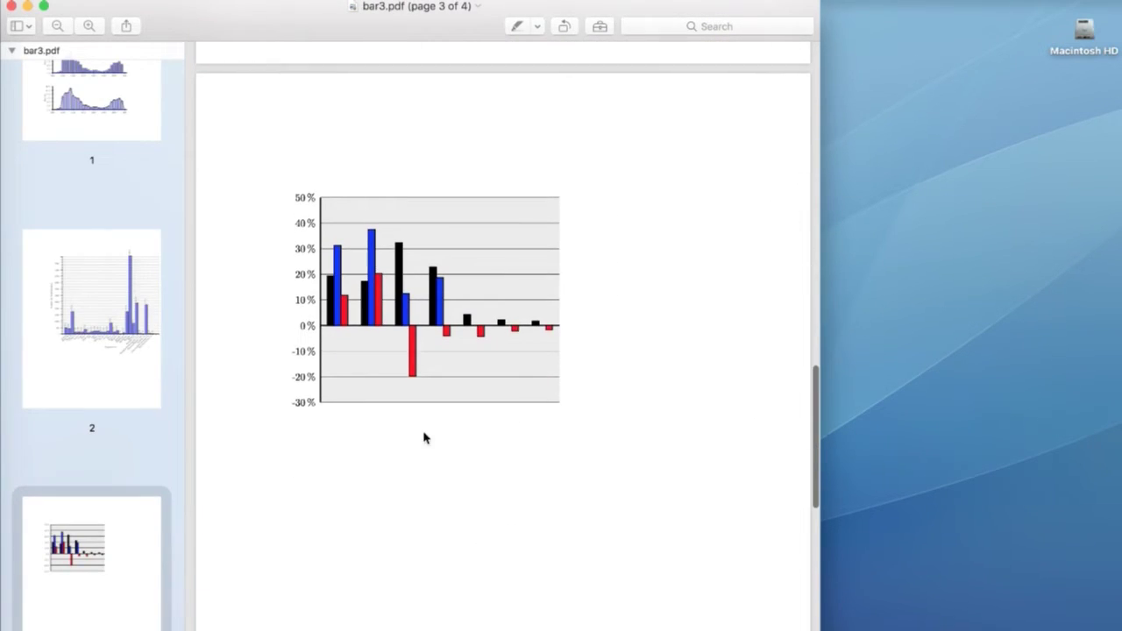
pyautogui.scroll(-10, 424, 438)
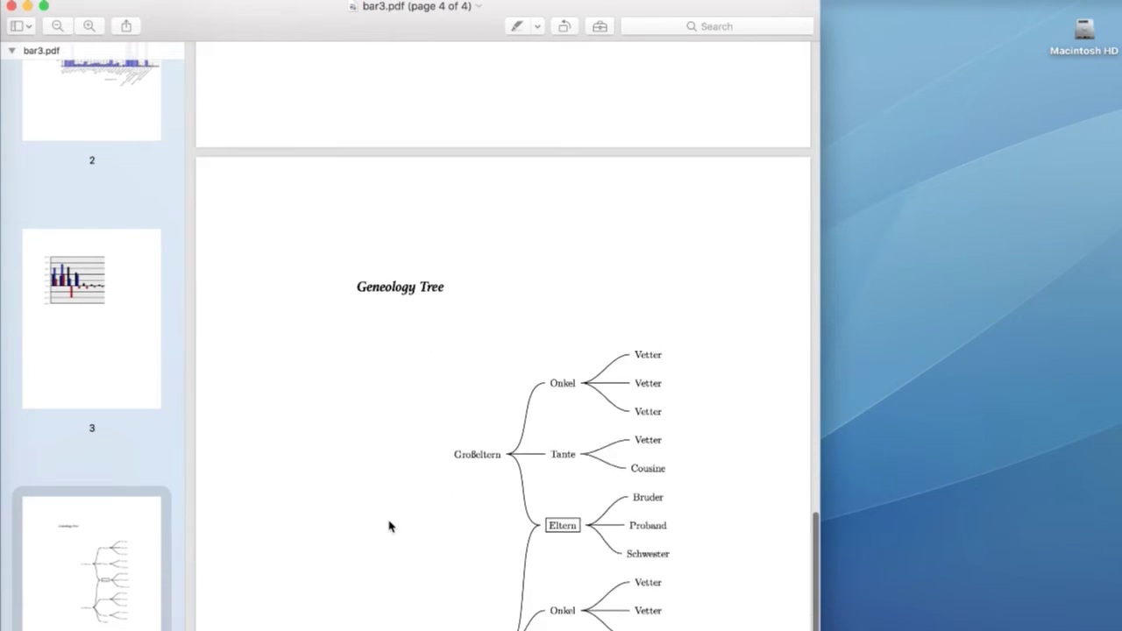
pyautogui.scroll(-3, 391, 526)
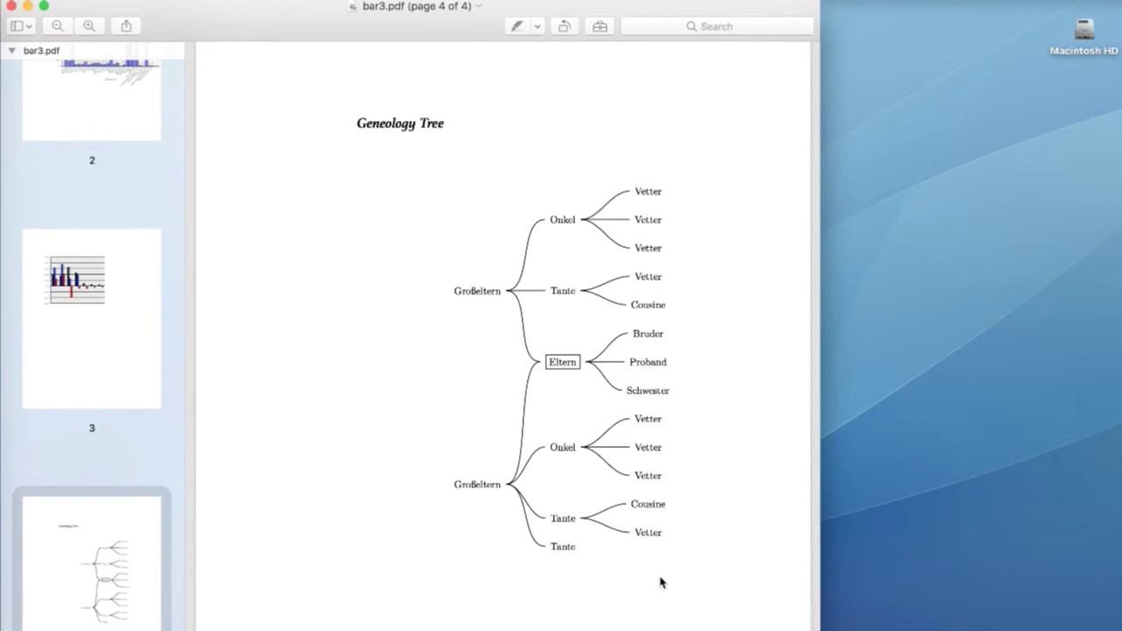
# - Close the Misc. Charts PDF, review the record's LaTeX source, and return to Description
pyautogui.click(11, 7)
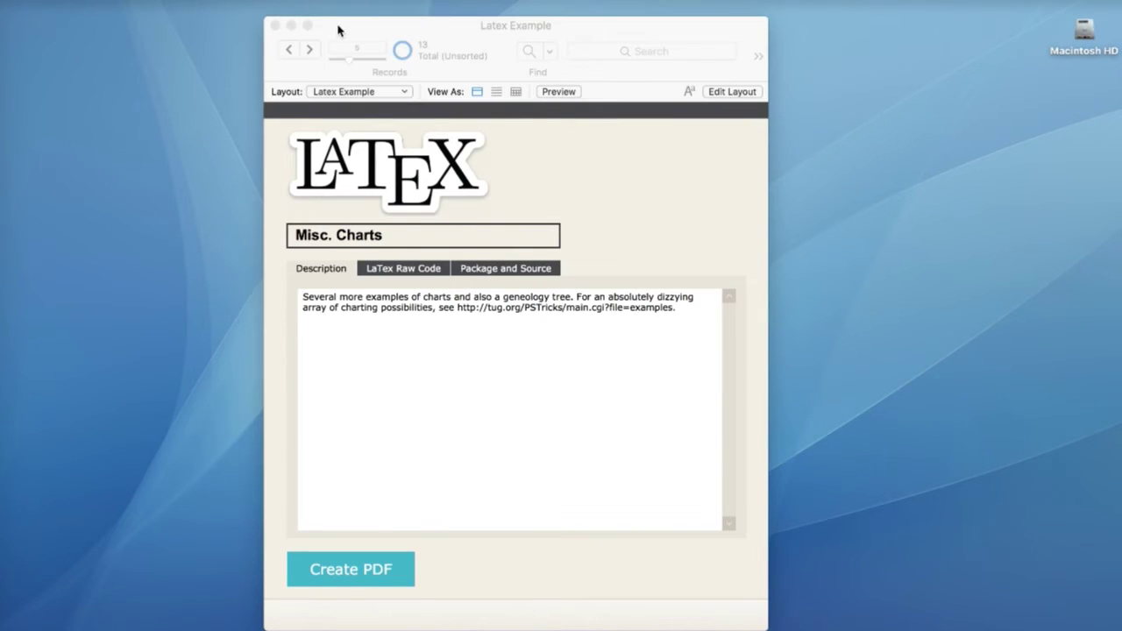
pyautogui.click(404, 269)
pyautogui.scroll(-15, 424, 428)
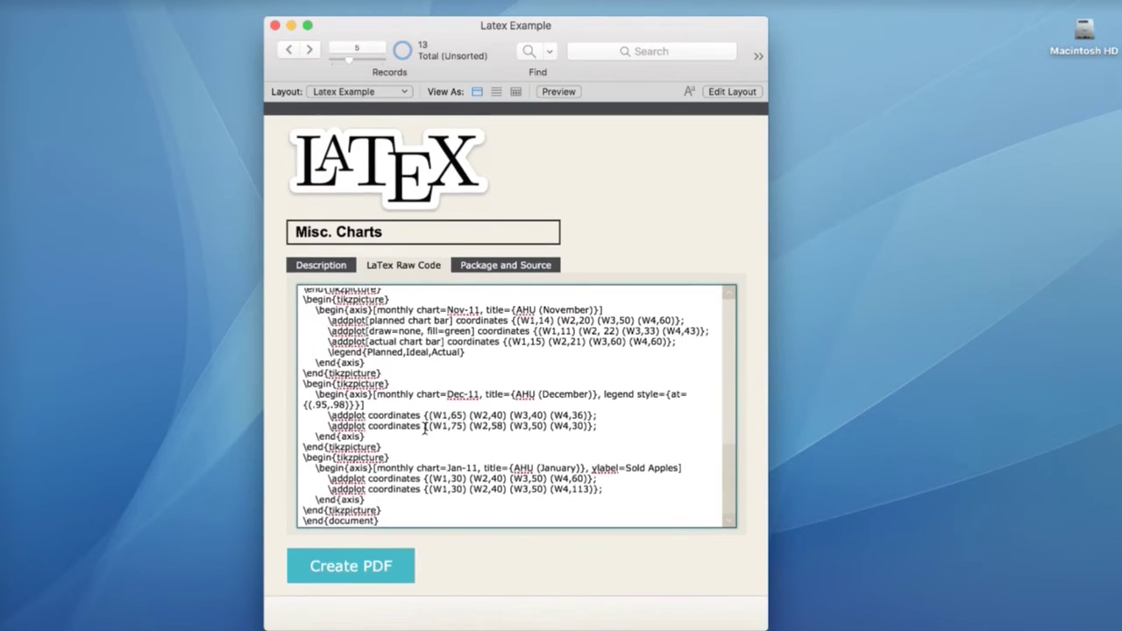
pyautogui.scroll(2, 390, 347)
pyautogui.scroll(15, 390, 348)
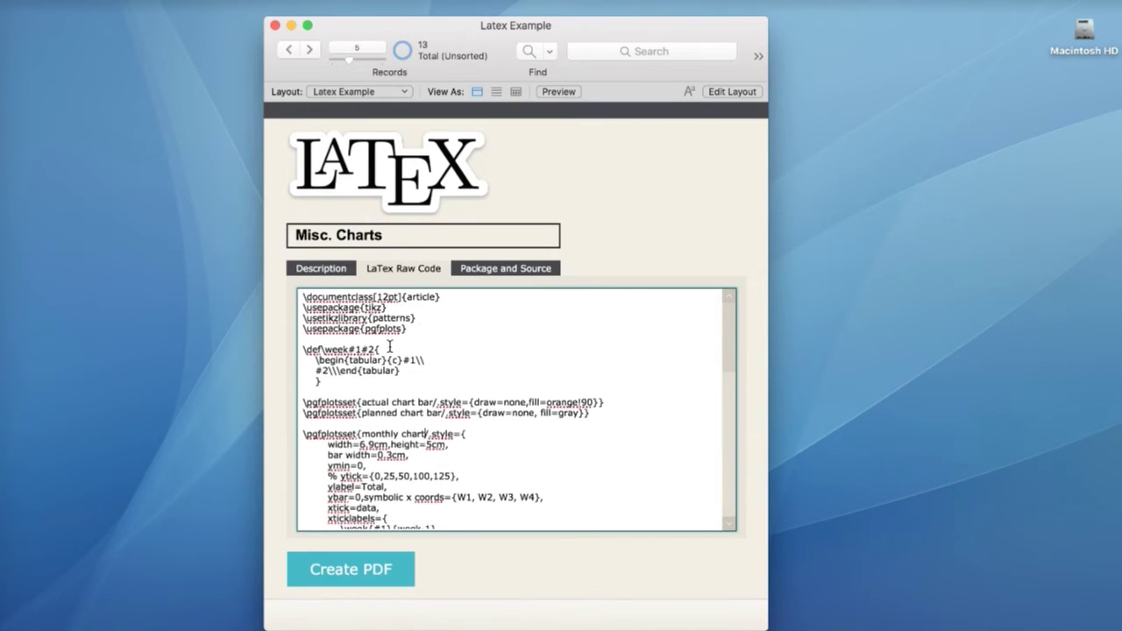
pyautogui.scroll(-15, 390, 347)
pyautogui.scroll(15, 390, 347)
pyautogui.click(320, 268)
# - Render the Pie Charts record to main.pdf, scroll through it, and close it
pyautogui.click(310, 49)
pyautogui.click(366, 566)
pyautogui.scroll(-5, 433, 421)
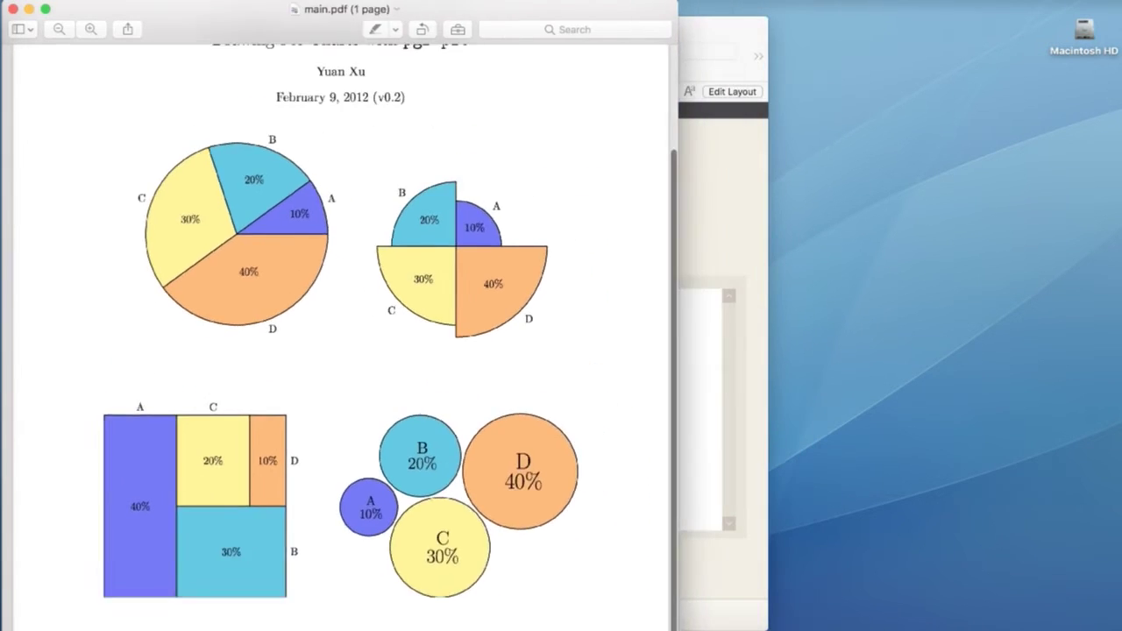
pyautogui.scroll(5, 450, 446)
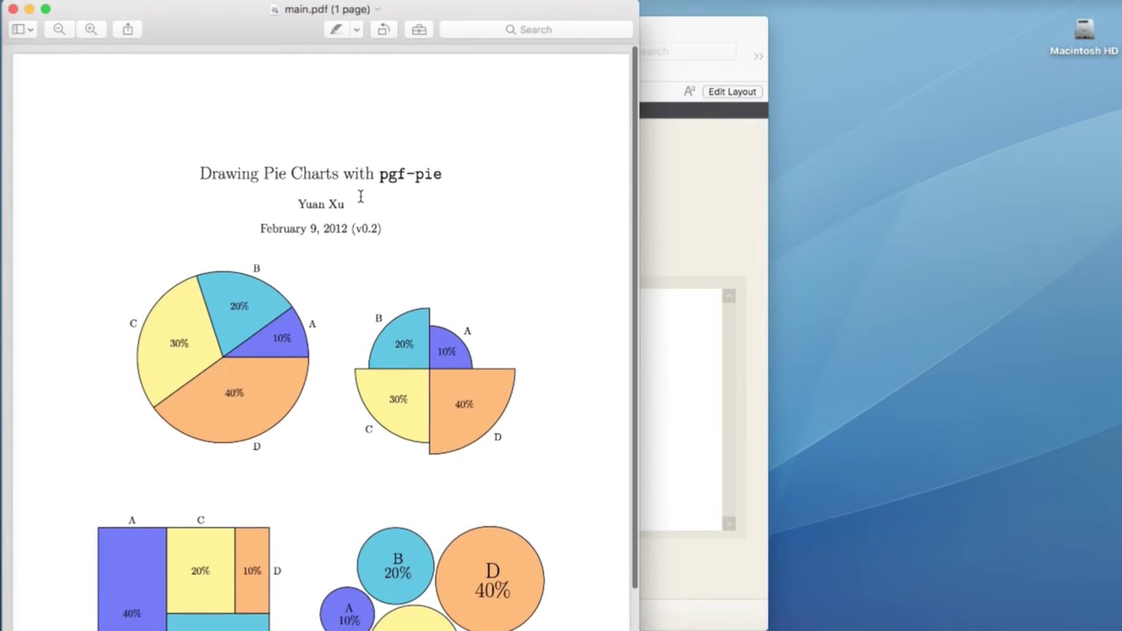
pyautogui.scroll(-3, 391, 430)
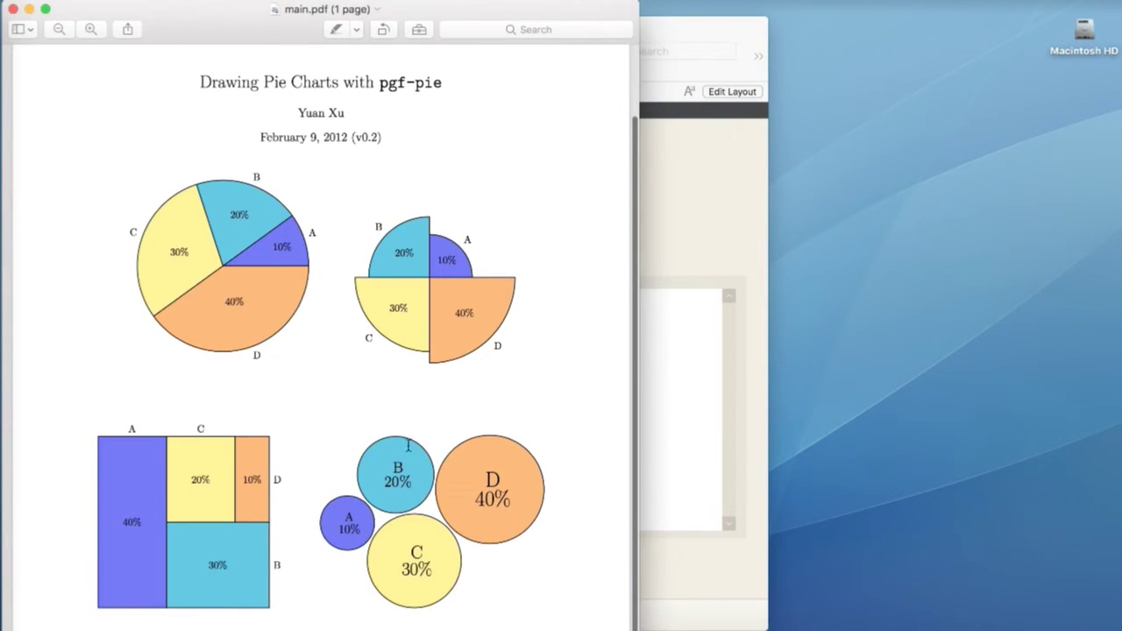
pyautogui.press('super+w')
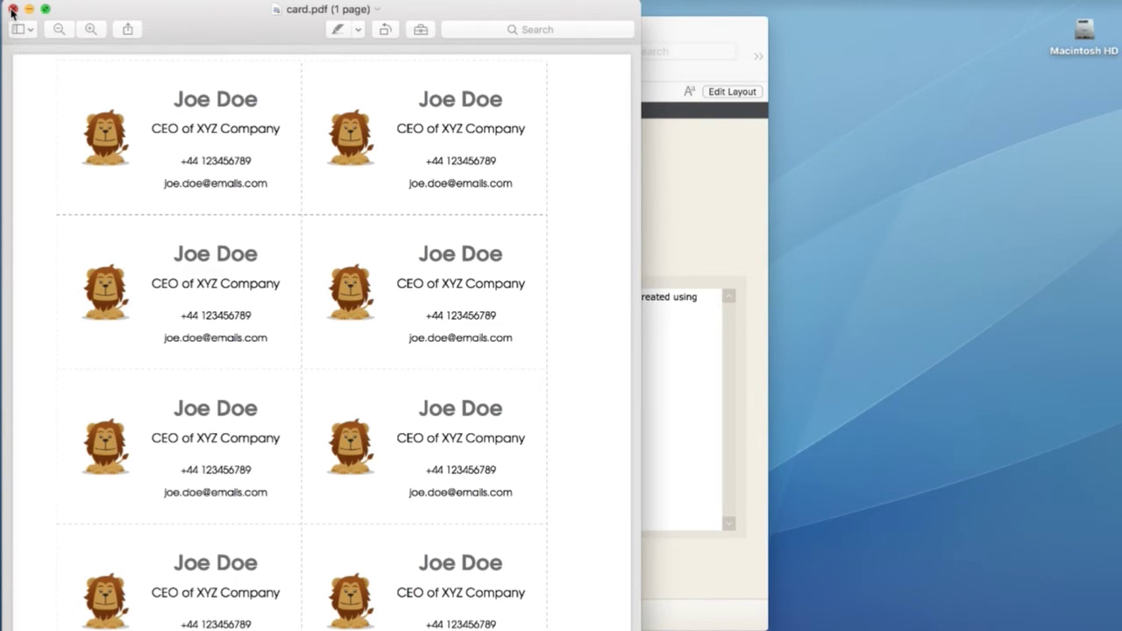
# - Close card.pdf and render the Business Letter record to the two-page ped-color.pdf
pyautogui.click(12, 10)
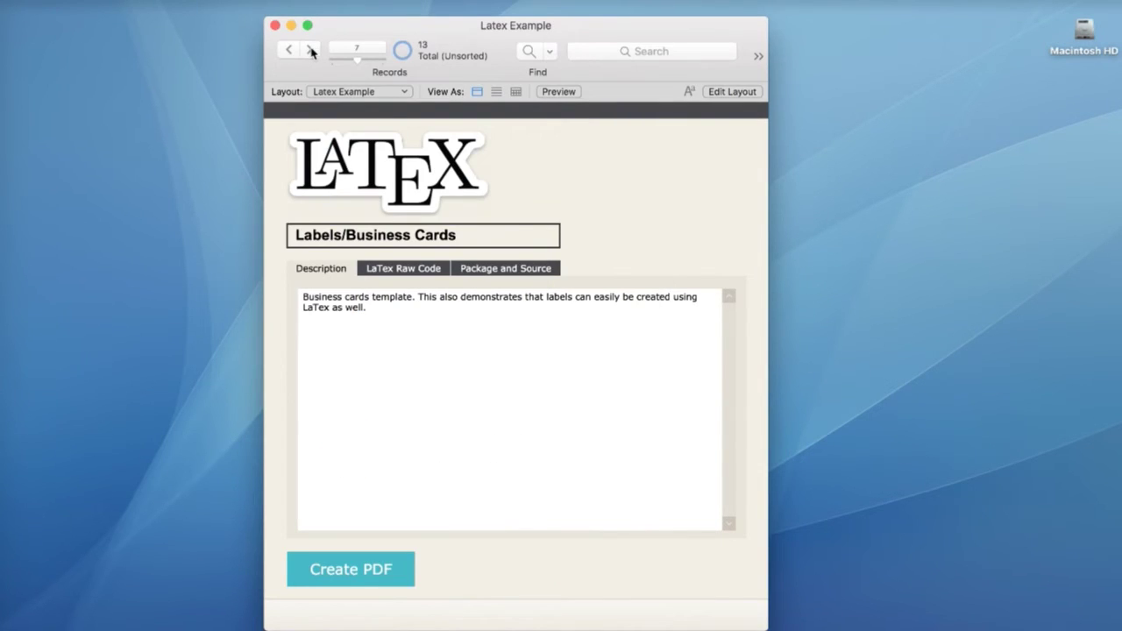
pyautogui.click(312, 51)
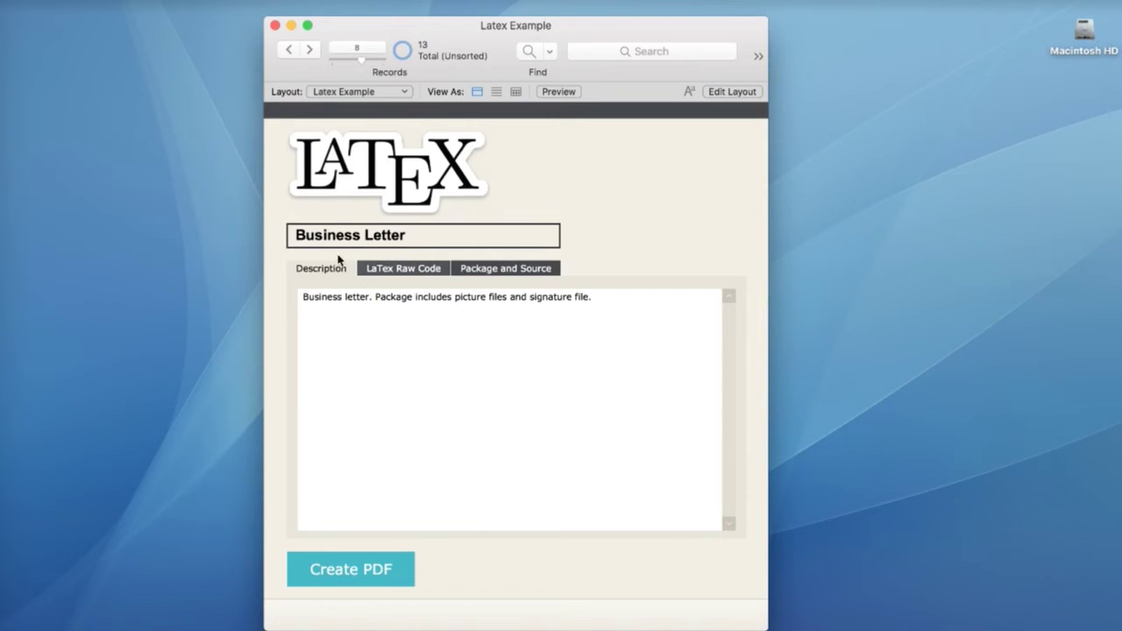
pyautogui.click(347, 569)
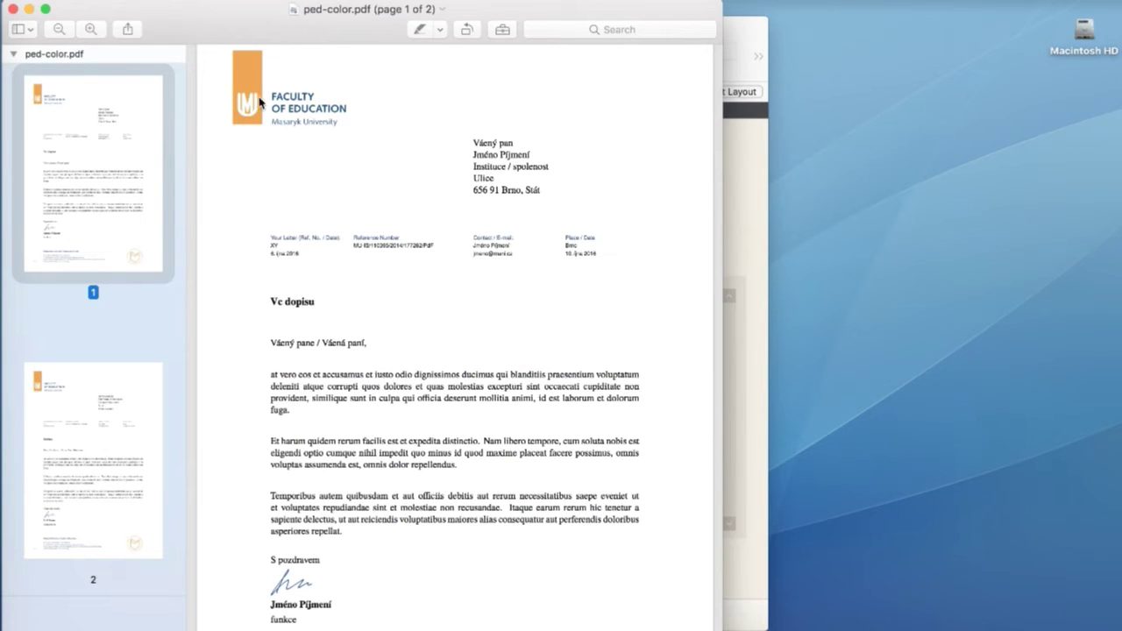
pyautogui.scroll(-3, 395, 389)
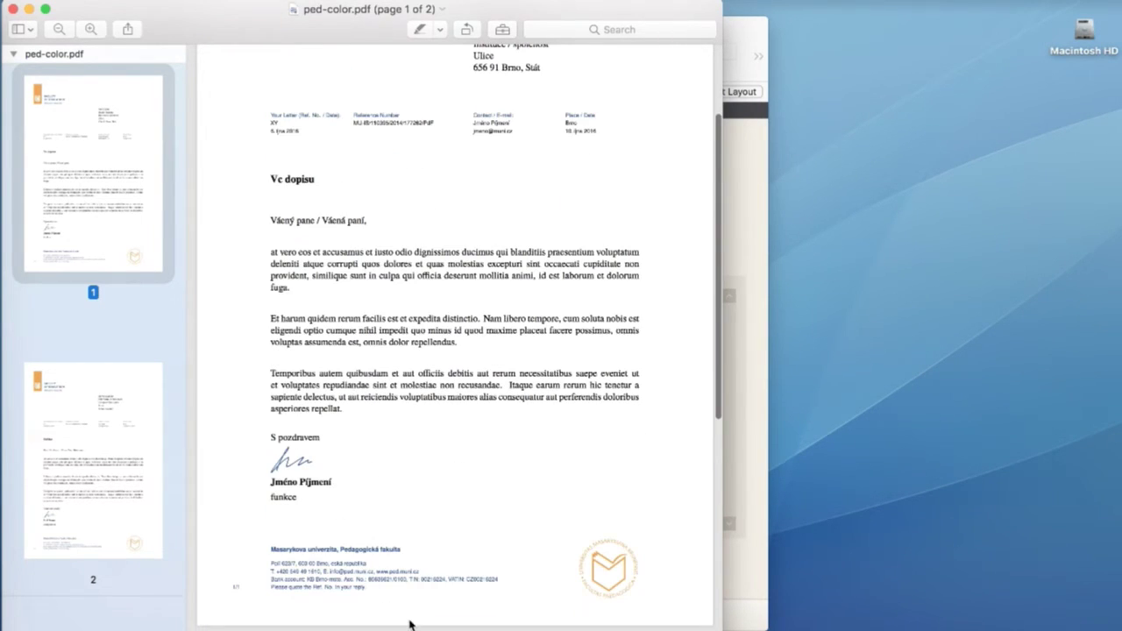
pyautogui.scroll(-15, 354, 198)
# - Bring FileMaker forward and scroll through the Business Letter's LaTeX source code
pyautogui.click(745, 581)
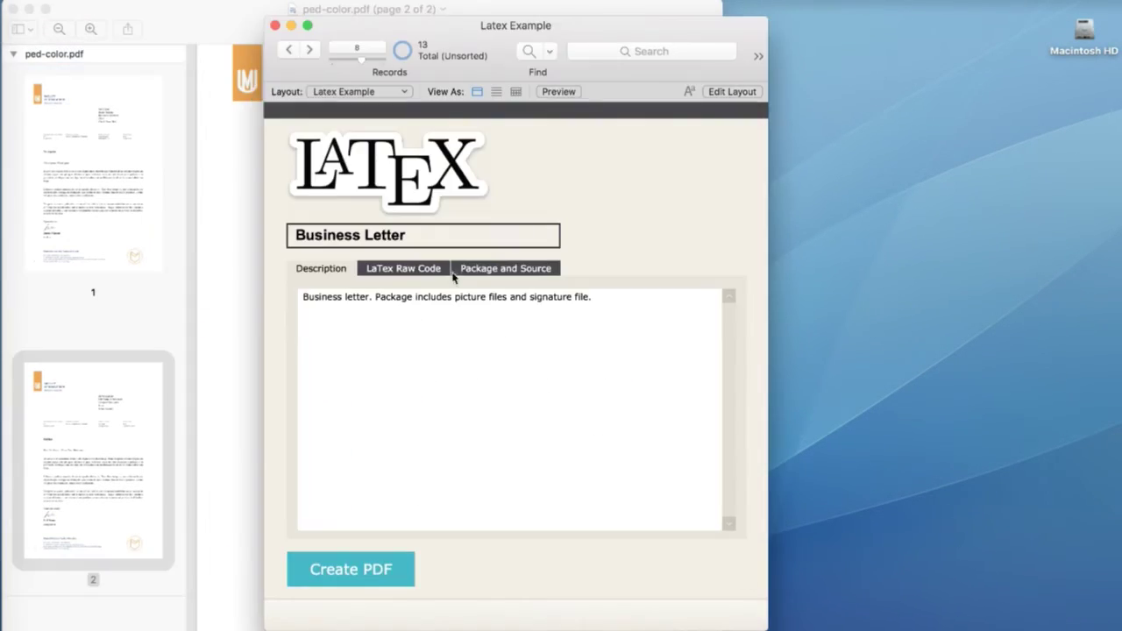
pyautogui.click(385, 268)
pyautogui.scroll(-20, 408, 401)
pyautogui.scroll(5, 404, 398)
pyautogui.scroll(-8, 399, 395)
pyautogui.scroll(20, 391, 389)
# - Close the business letter PDF, render the Business Proposal, and scroll proposal.pdf to References
pyautogui.hotkey('ctrl', 'Down')
pyautogui.click(364, 569)
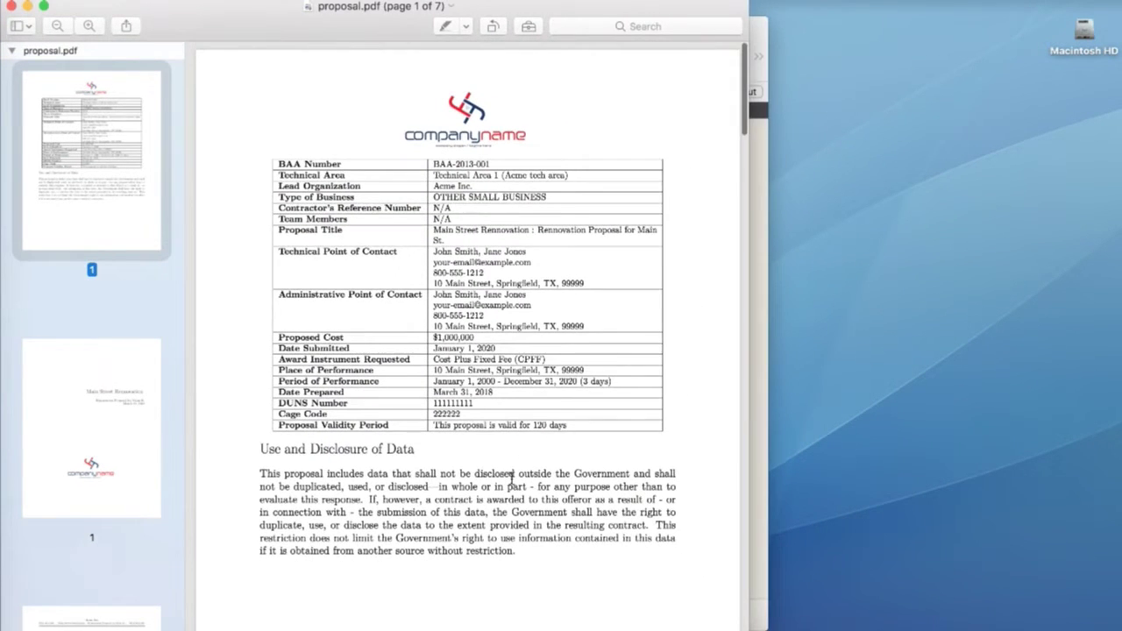
pyautogui.scroll(-3, 511, 478)
pyautogui.scroll(-15, 476, 466)
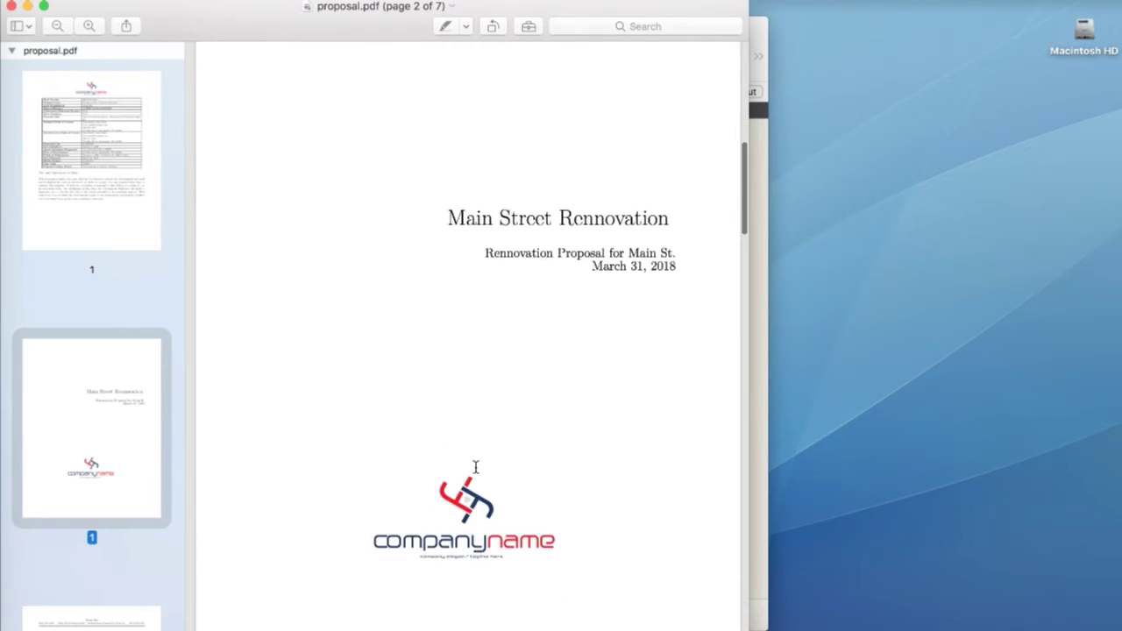
pyautogui.scroll(-10, 476, 465)
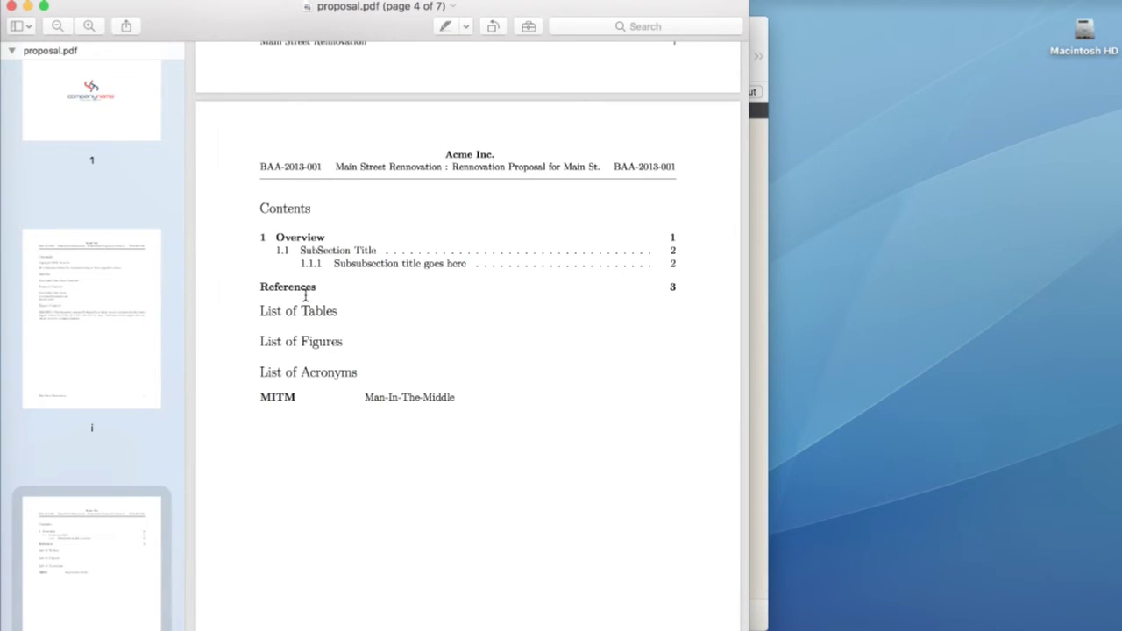
pyautogui.scroll(-10, 346, 516)
pyautogui.scroll(-8, 346, 531)
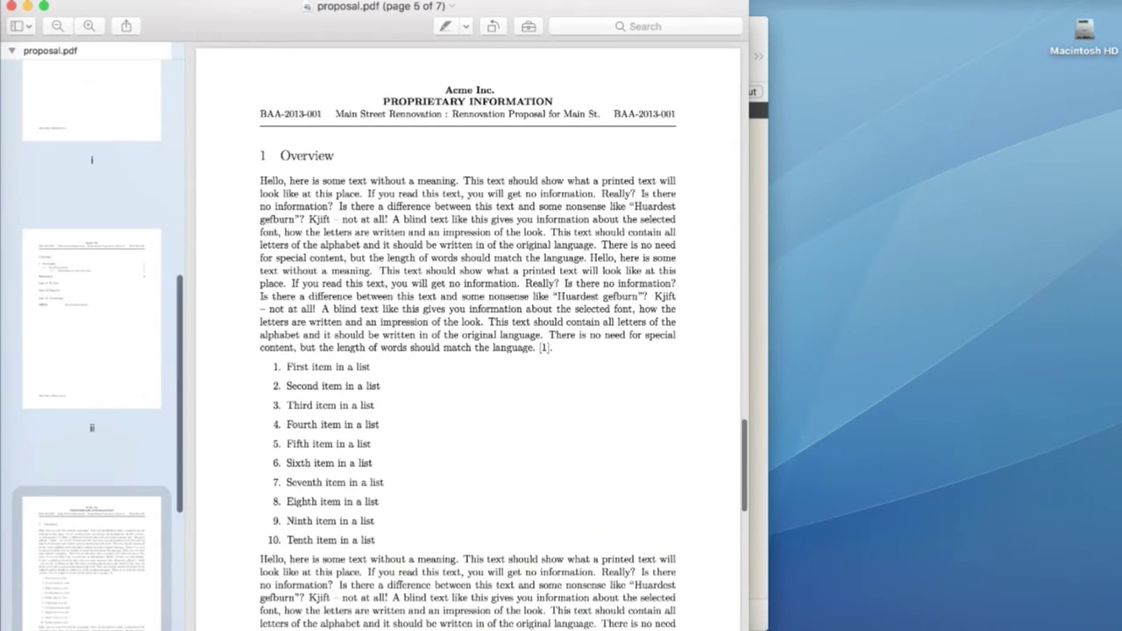
pyautogui.scroll(-15, 431, 534)
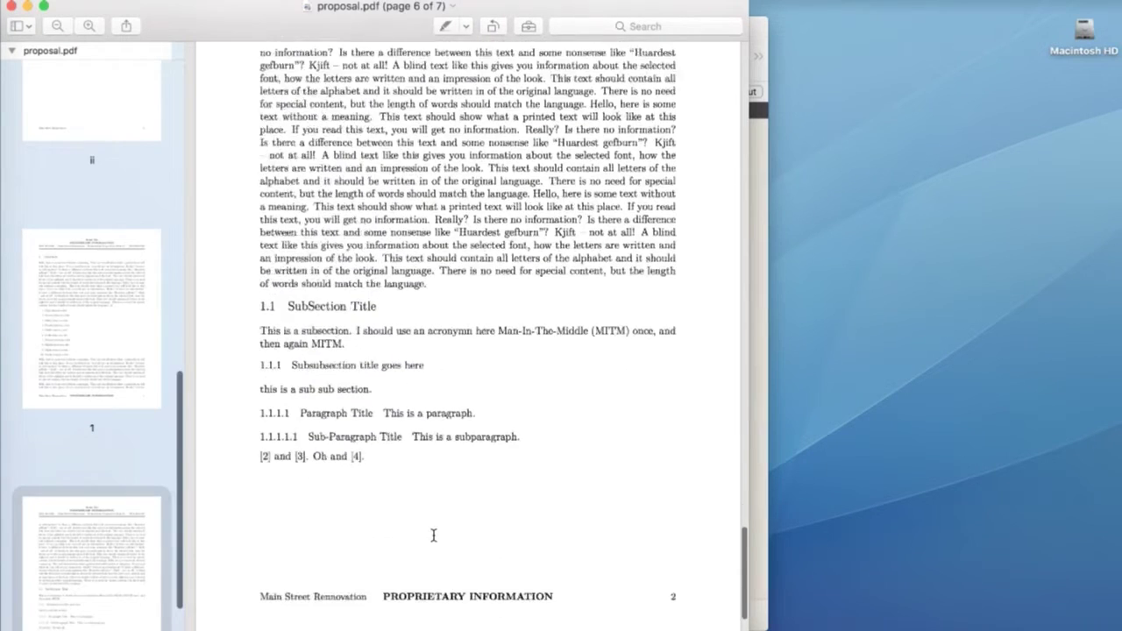
pyautogui.scroll(-12, 433, 534)
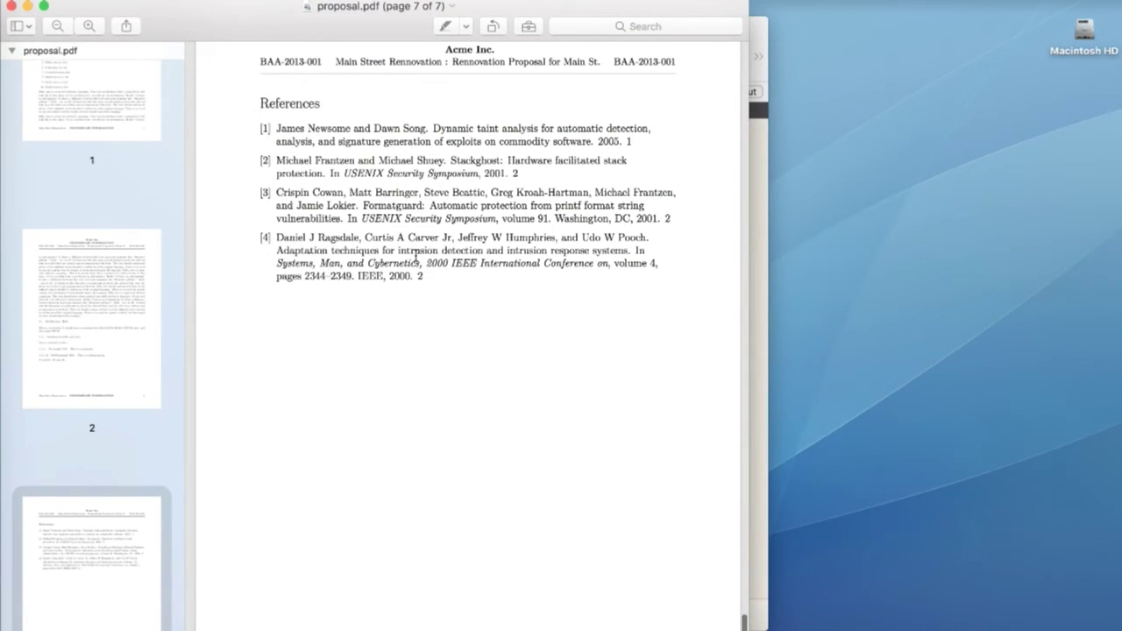
pyautogui.scroll(3, 416, 254)
# - Close proposal.pdf, typeset the Newsletter record, page through newsletter-1.pdf, then close it
pyautogui.click(11, 6)
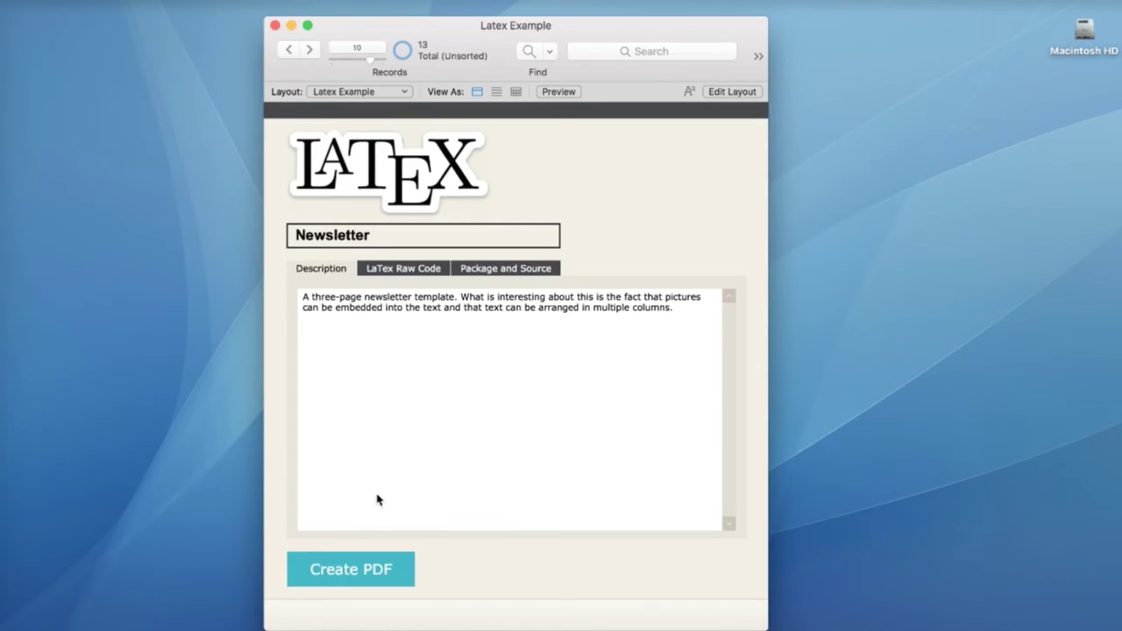
pyautogui.click(363, 563)
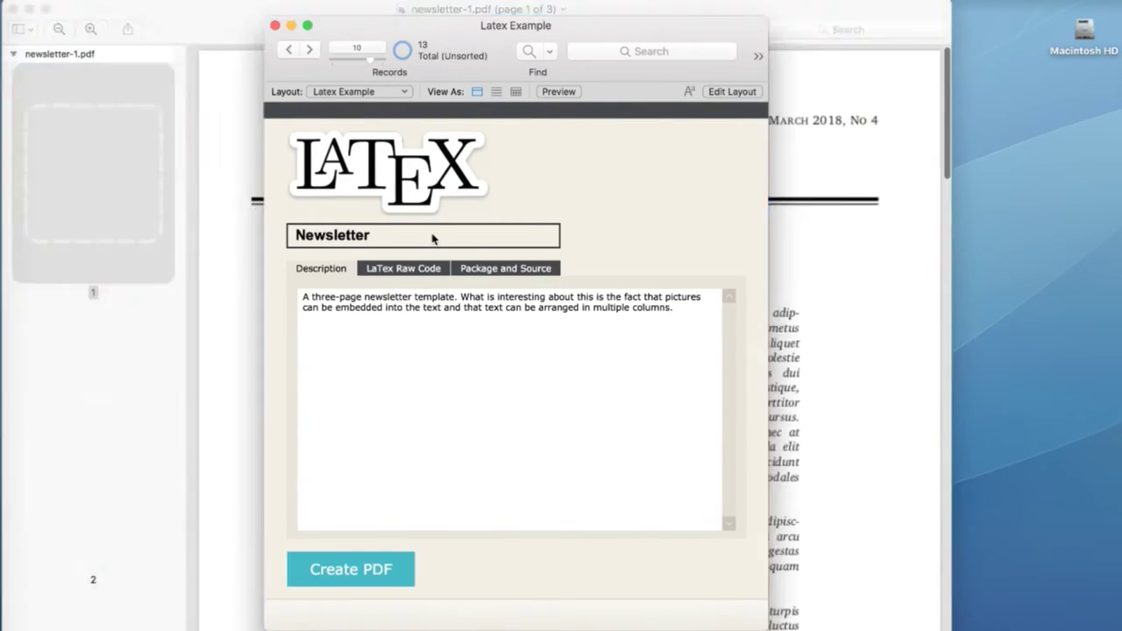
pyautogui.scroll(-5, 592, 517)
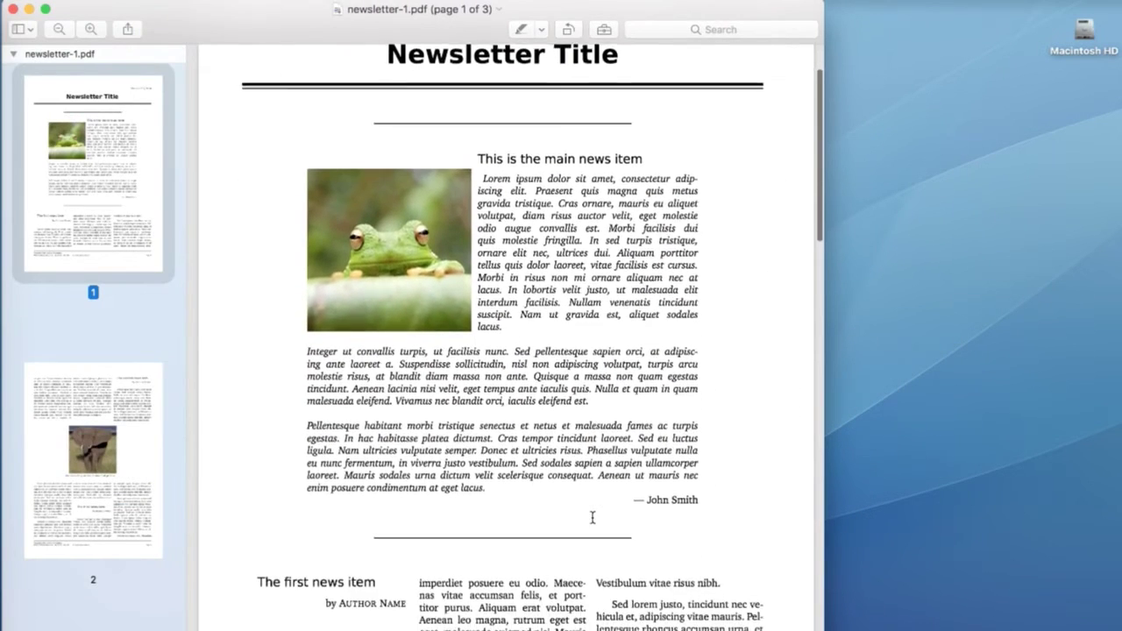
pyautogui.scroll(-2, 591, 521)
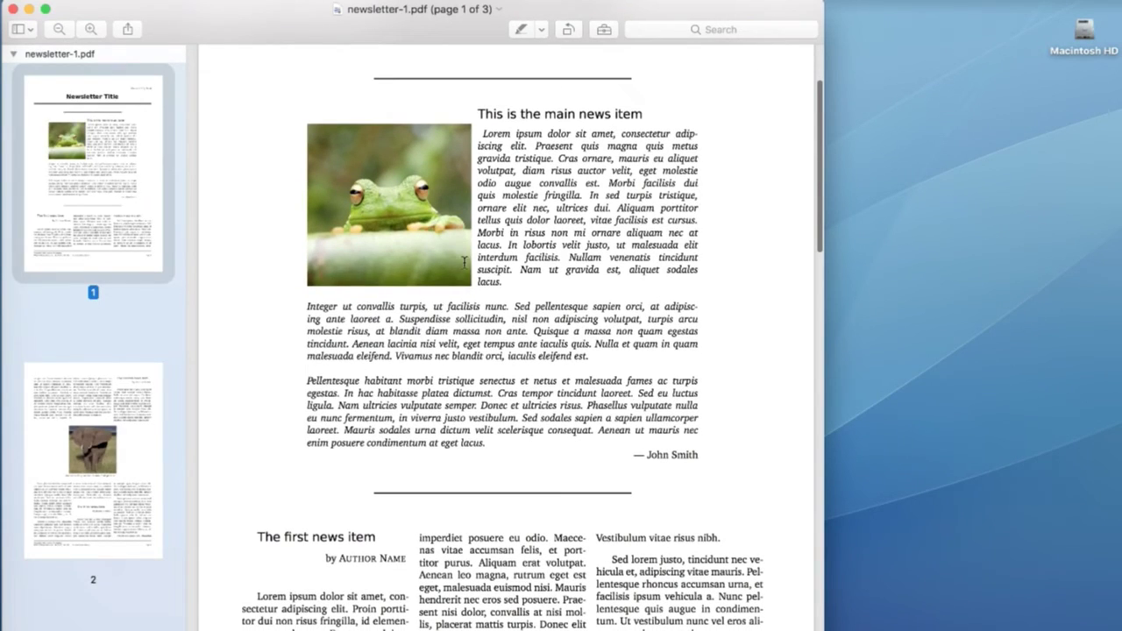
pyautogui.scroll(-10, 473, 399)
pyautogui.scroll(-3, 380, 288)
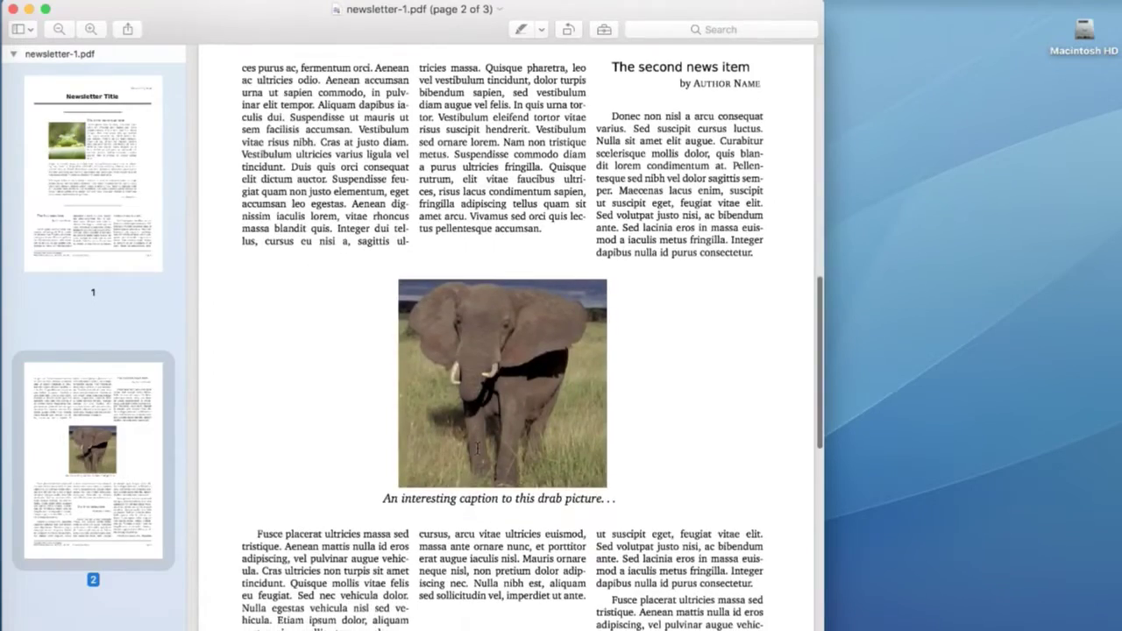
pyautogui.scroll(-6, 381, 288)
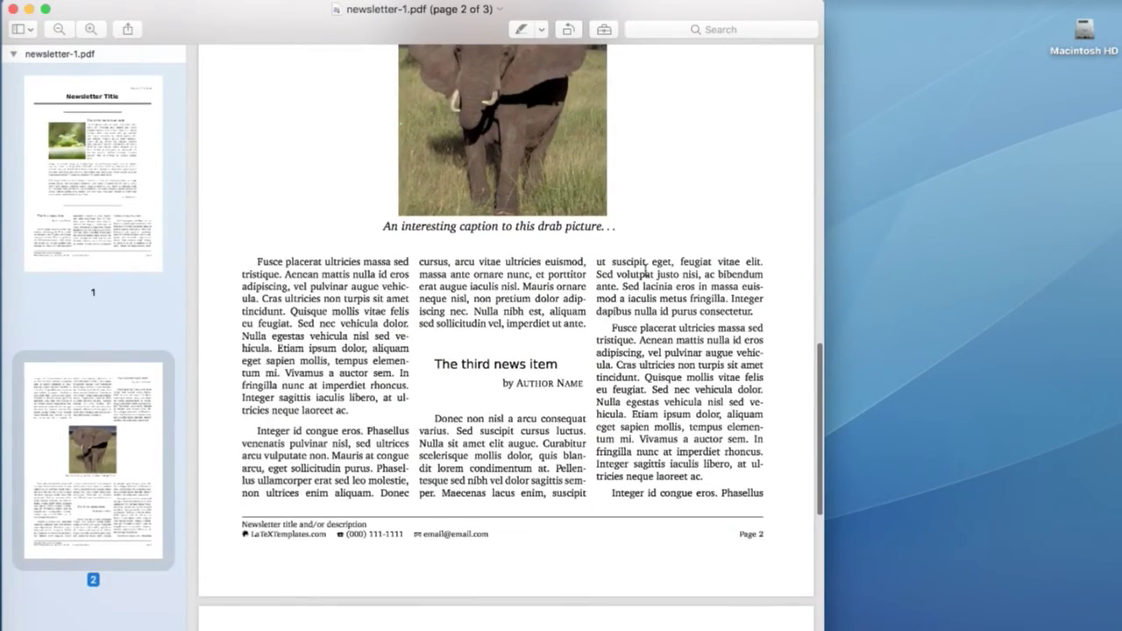
pyautogui.scroll(-12, 459, 433)
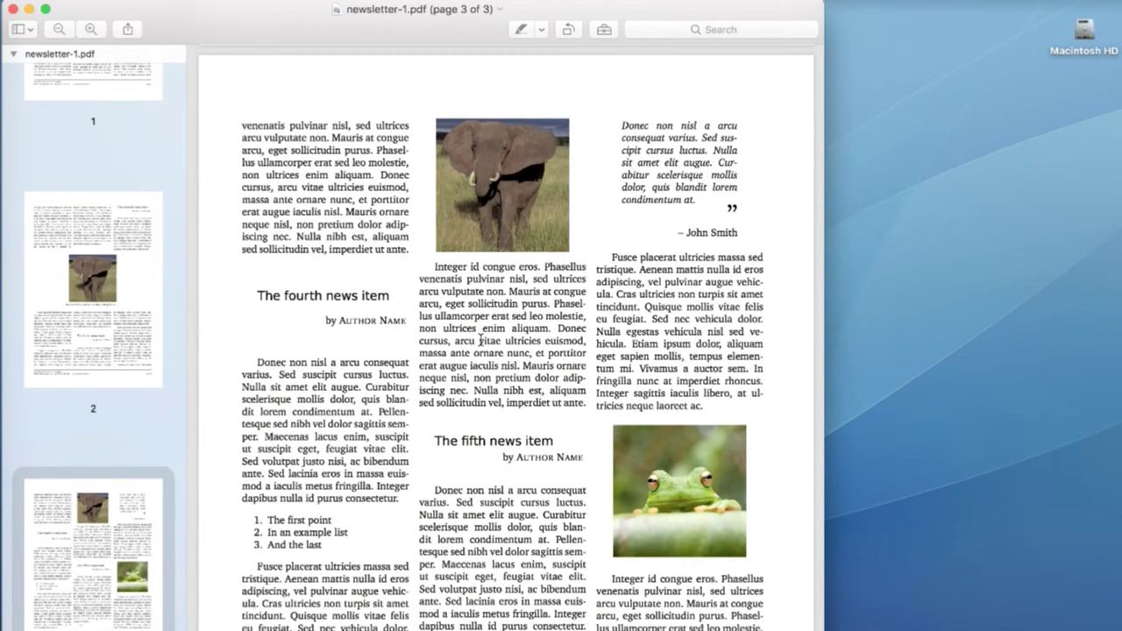
pyautogui.scroll(-1, 480, 340)
pyautogui.scroll(-5, 489, 350)
pyautogui.scroll(15, 489, 350)
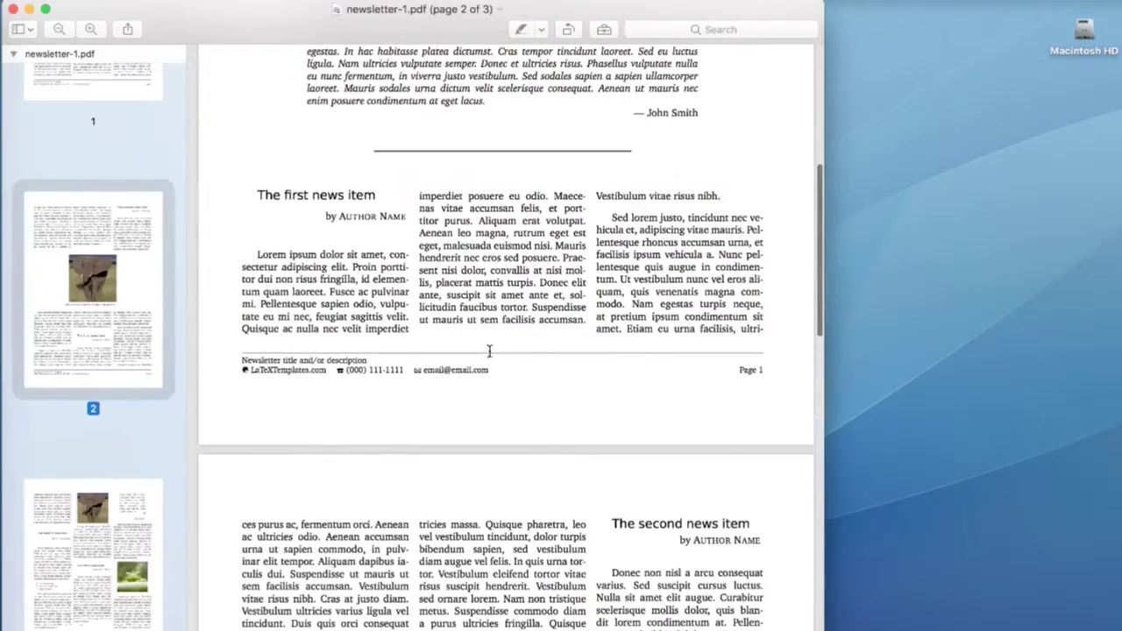
pyautogui.scroll(10, 478, 439)
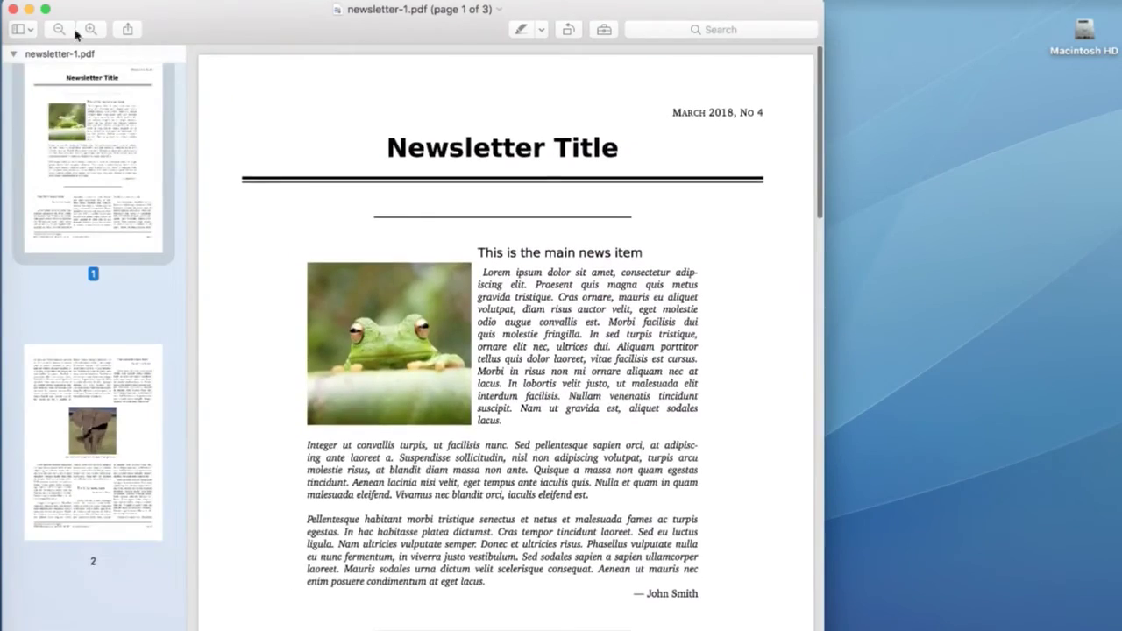
pyautogui.click(13, 12)
# - Typeset the poster record into poster.pdf, review and close it, then check its LaTeX Raw Code tab
pyautogui.click(366, 570)
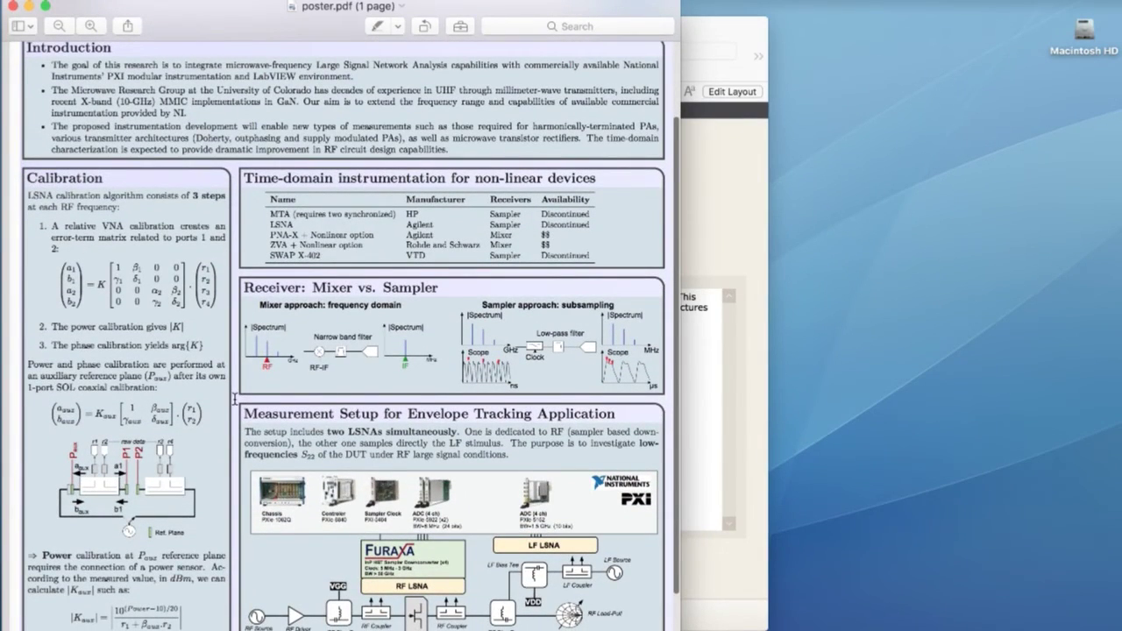
pyautogui.scroll(-3, 235, 399)
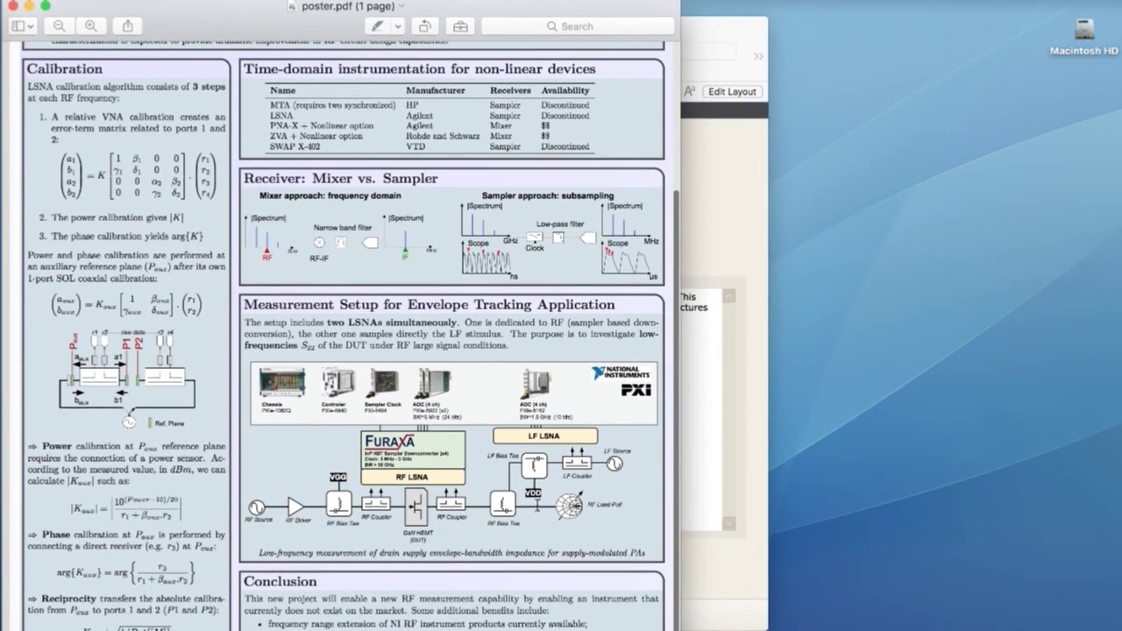
pyautogui.scroll(-4, 539, 505)
pyautogui.scroll(8, 539, 505)
pyautogui.scroll(2, 541, 505)
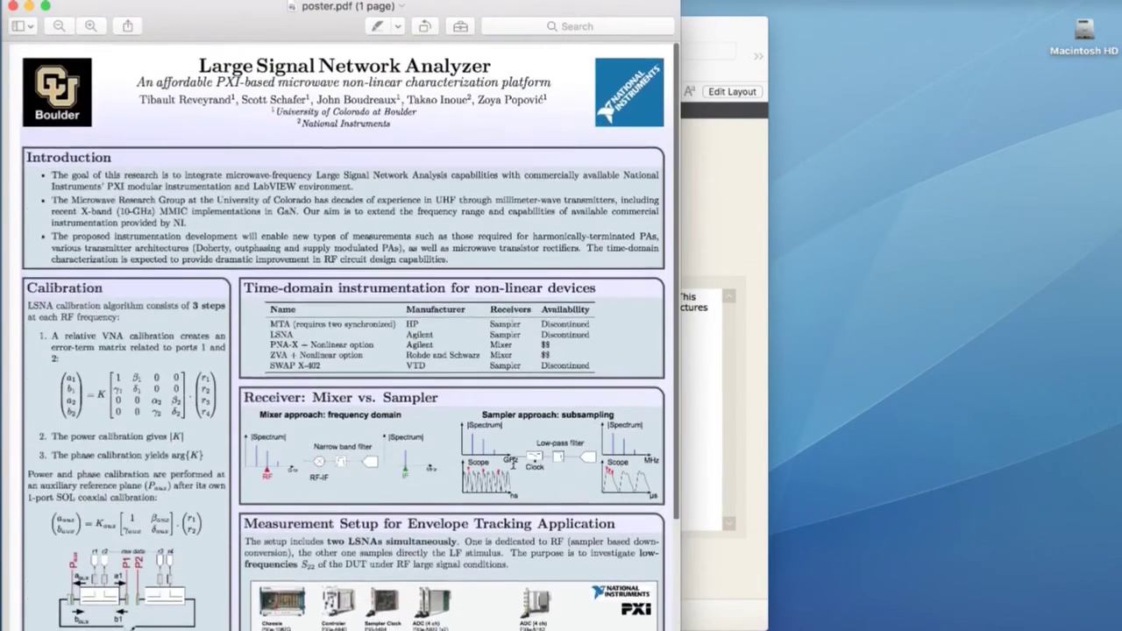
pyautogui.click(15, 7)
pyautogui.click(392, 274)
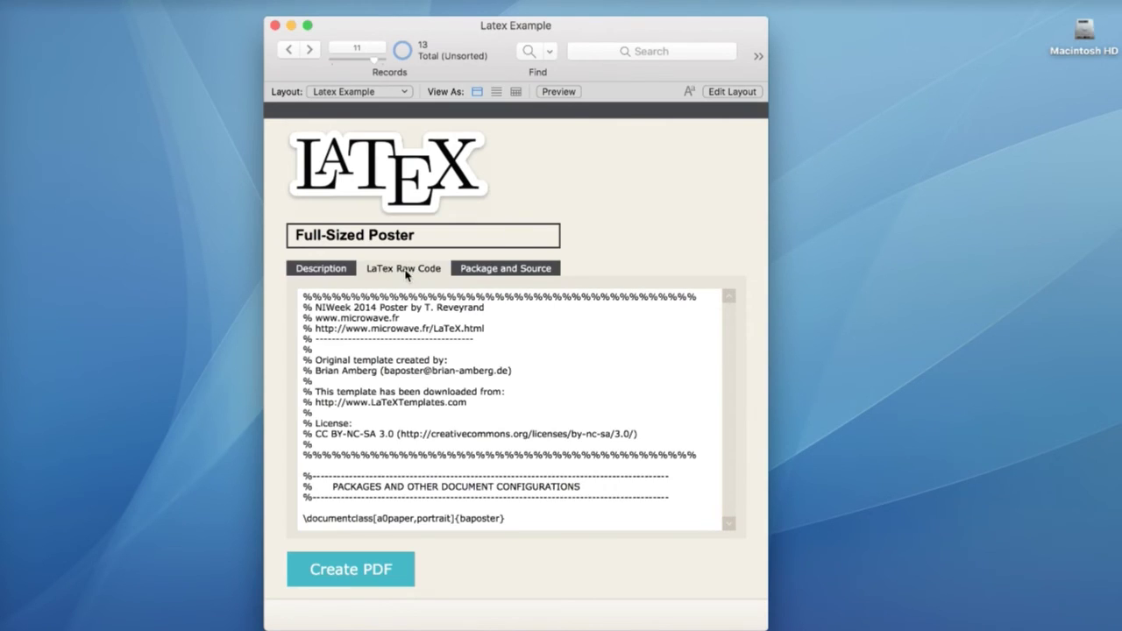
pyautogui.click(321, 268)
# - On the Laboratory Report record, generate lab-report-1.pdf, review its three pages and close it
pyautogui.click(311, 50)
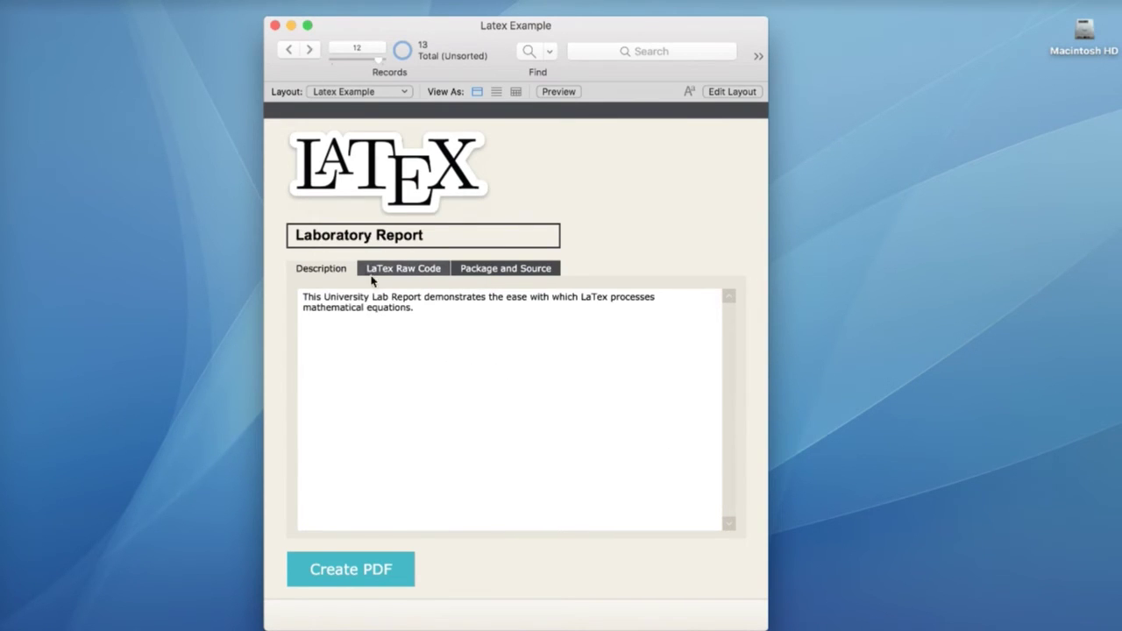
pyautogui.click(343, 566)
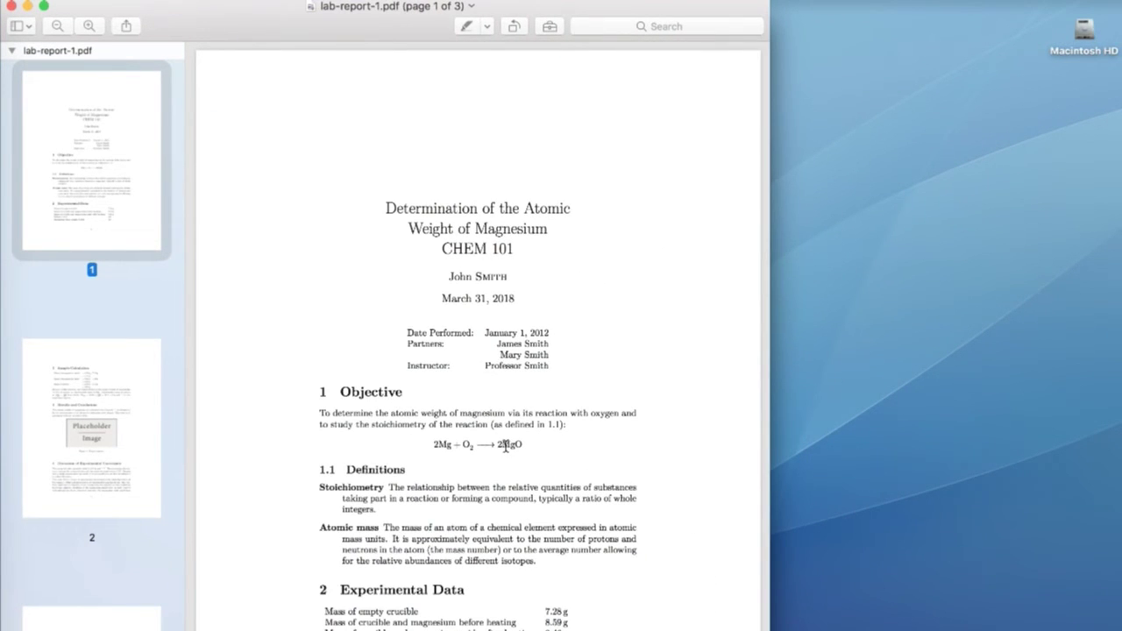
pyautogui.scroll(-5, 506, 523)
pyautogui.moveTo(433, 303); pyautogui.dragTo(522, 300)
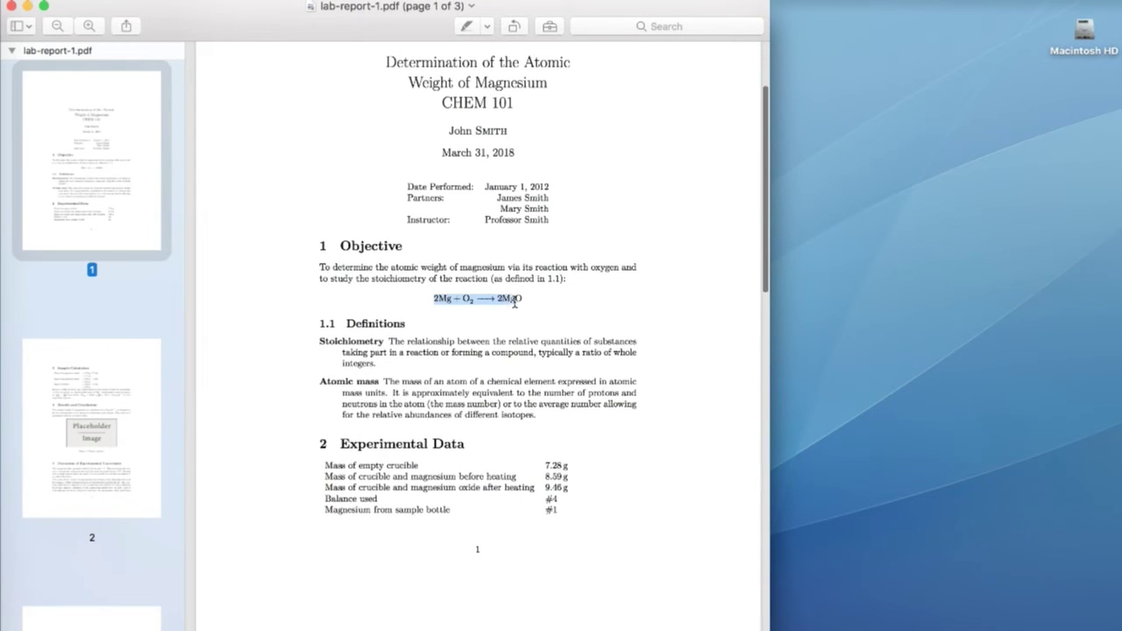
pyautogui.scroll(-10, 437, 476)
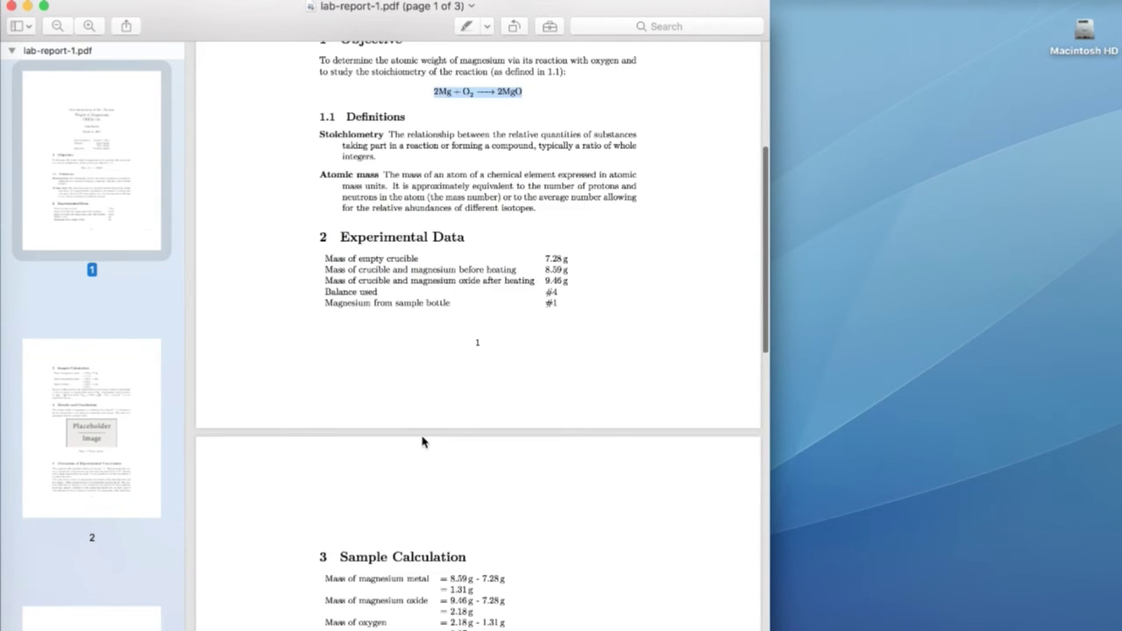
pyautogui.moveTo(505, 405); pyautogui.dragTo(320, 359)
pyautogui.click(400, 462)
pyautogui.scroll(-10, 399, 463)
pyautogui.scroll(-5, 400, 463)
pyautogui.scroll(-5, 399, 463)
pyautogui.click(12, 6)
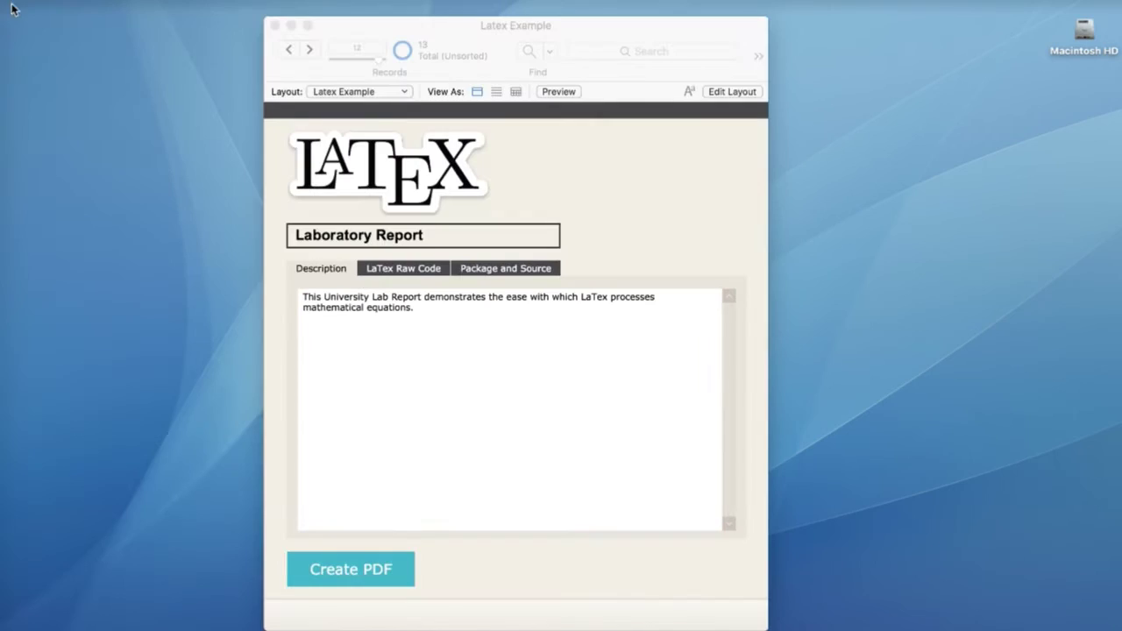
# - Typeset record 13, Critical Edition of Text, into the three-page CriticalEdition.pdf, review and close it
pyautogui.click(309, 49)
pyautogui.click(388, 564)
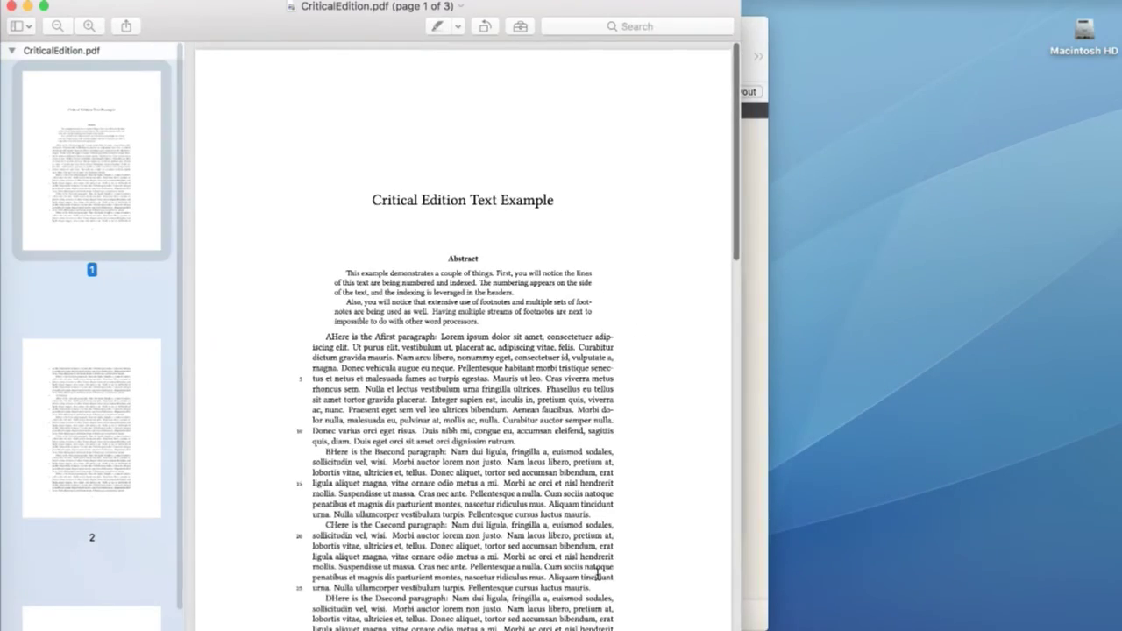
pyautogui.scroll(-5, 597, 574)
pyautogui.scroll(-10, 469, 476)
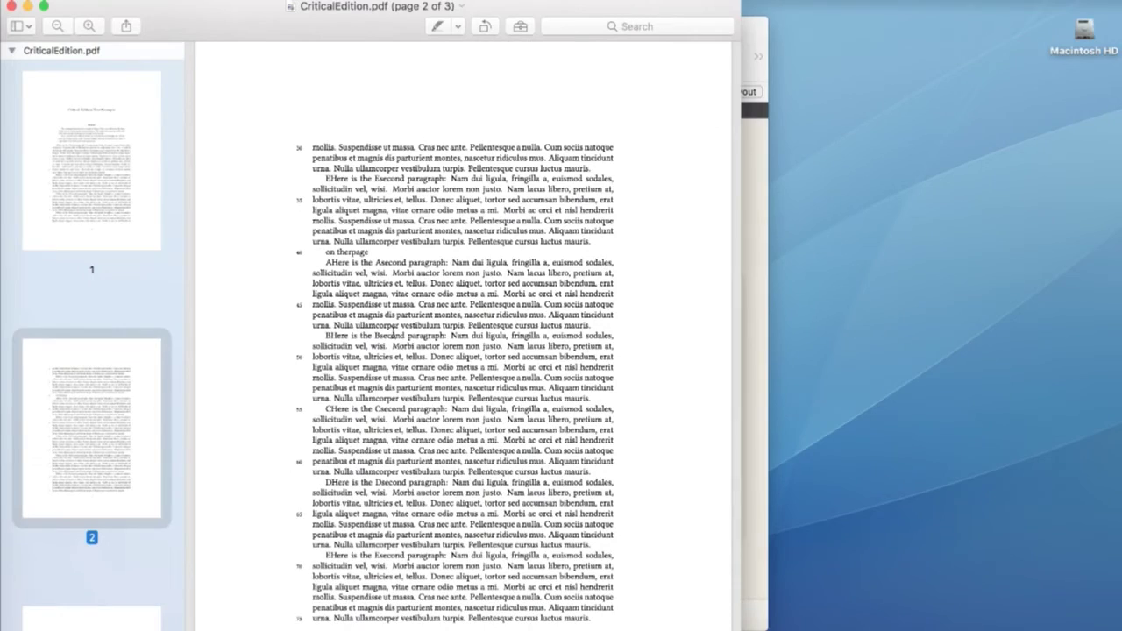
pyautogui.scroll(-10, 408, 377)
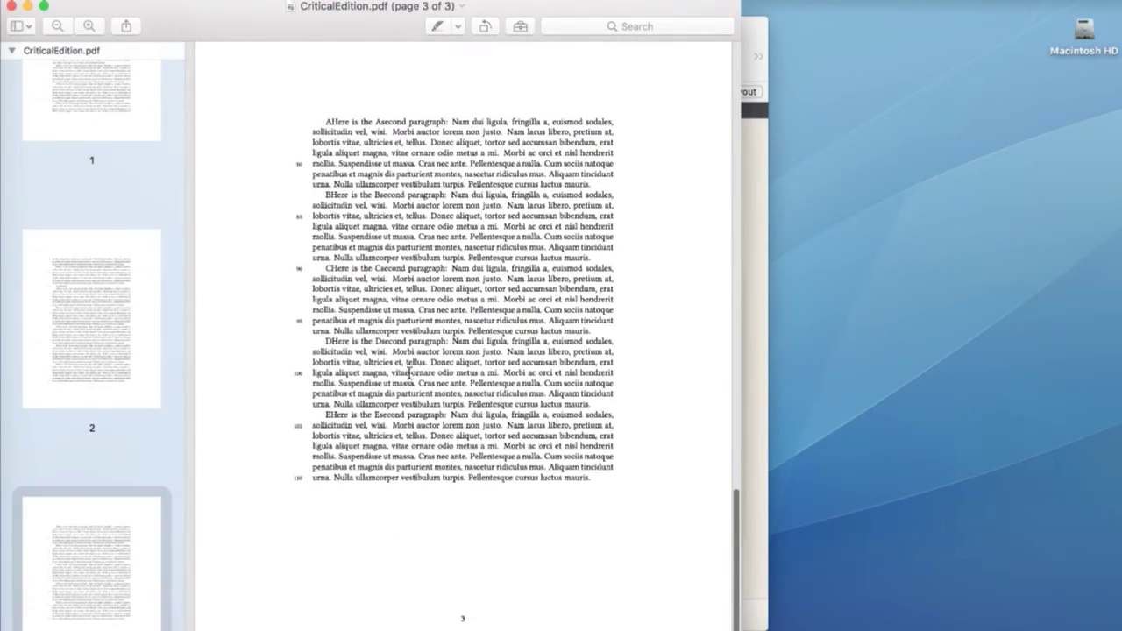
pyautogui.scroll(4, 408, 289)
pyautogui.scroll(15, 408, 289)
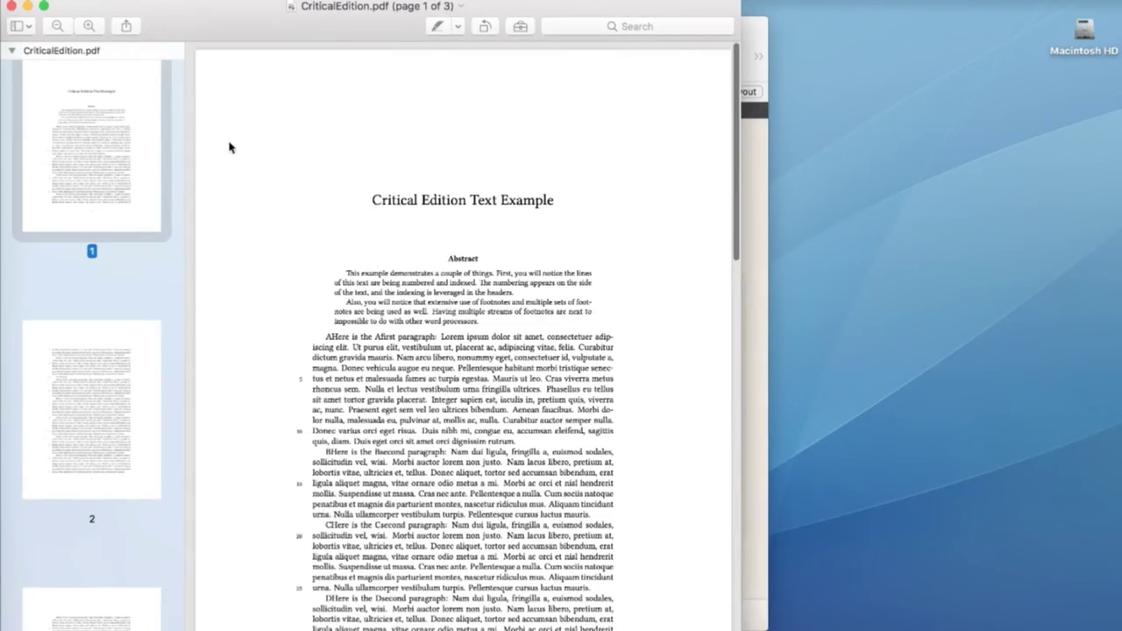
pyautogui.click(11, 6)
pyautogui.moveTo(385, 34); pyautogui.dragTo(409, 32)
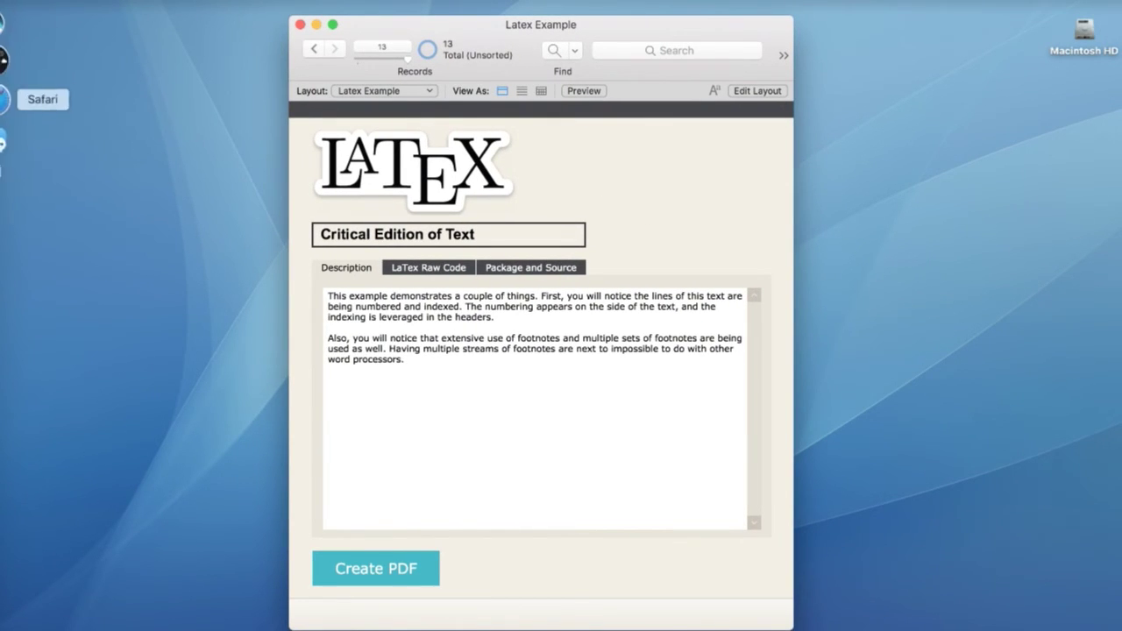
# - Bring Safari to the front and show the latex-project.org tab
pyautogui.click(7, 93)
pyautogui.click(325, 37)
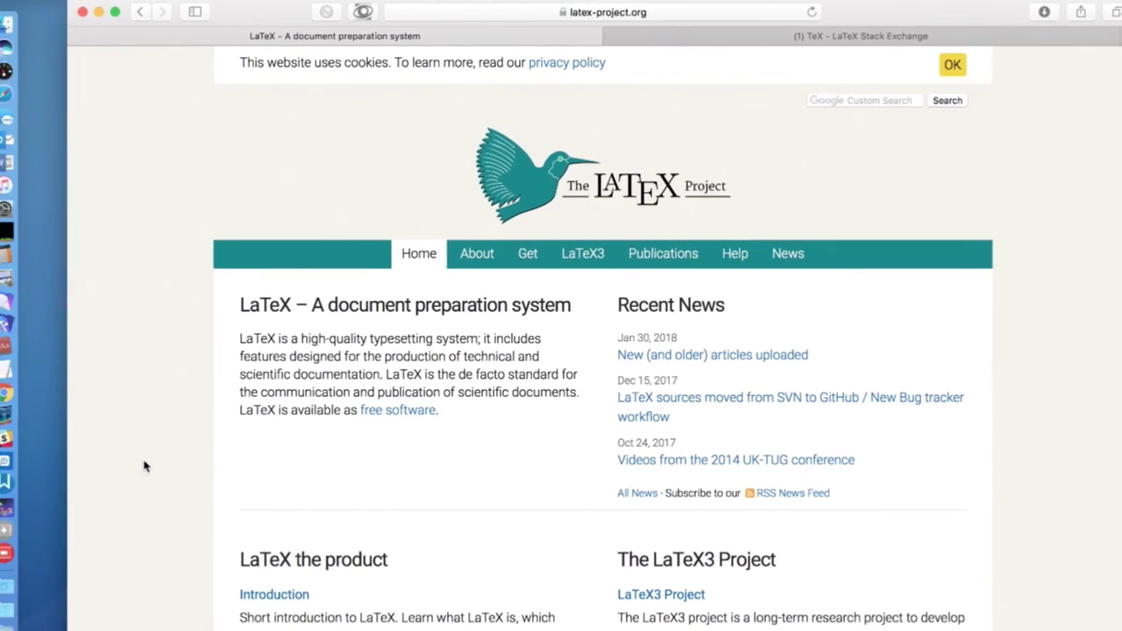
pyautogui.moveTo(9, 512)
# - Switch to the TeX – LaTeX Stack Exchange tab to view its Top Questions
pyautogui.click(684, 38)
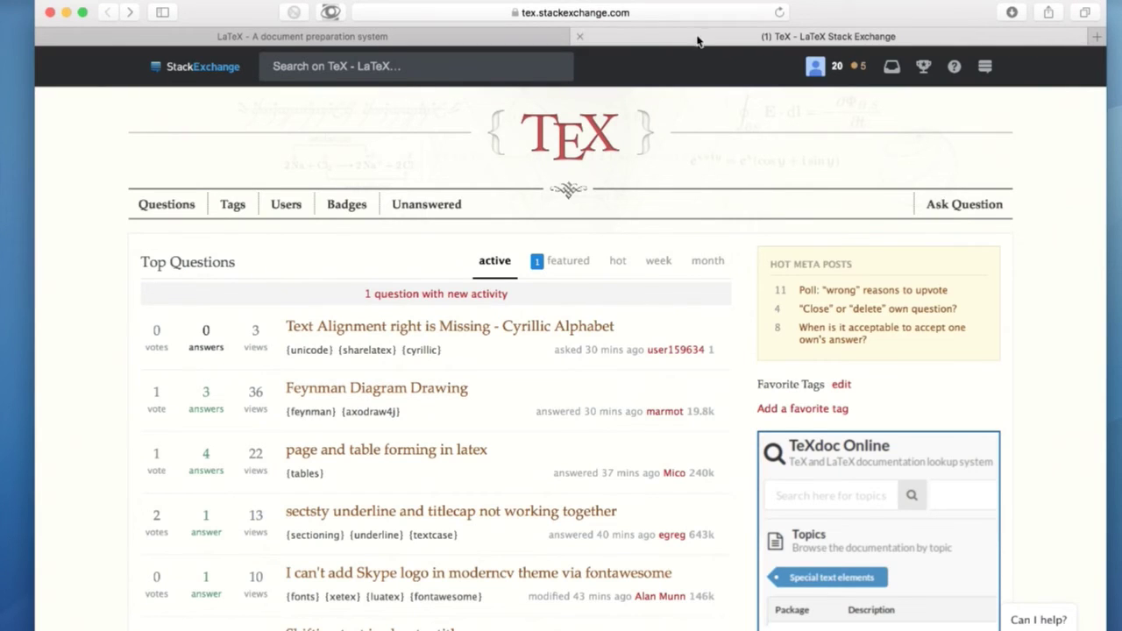